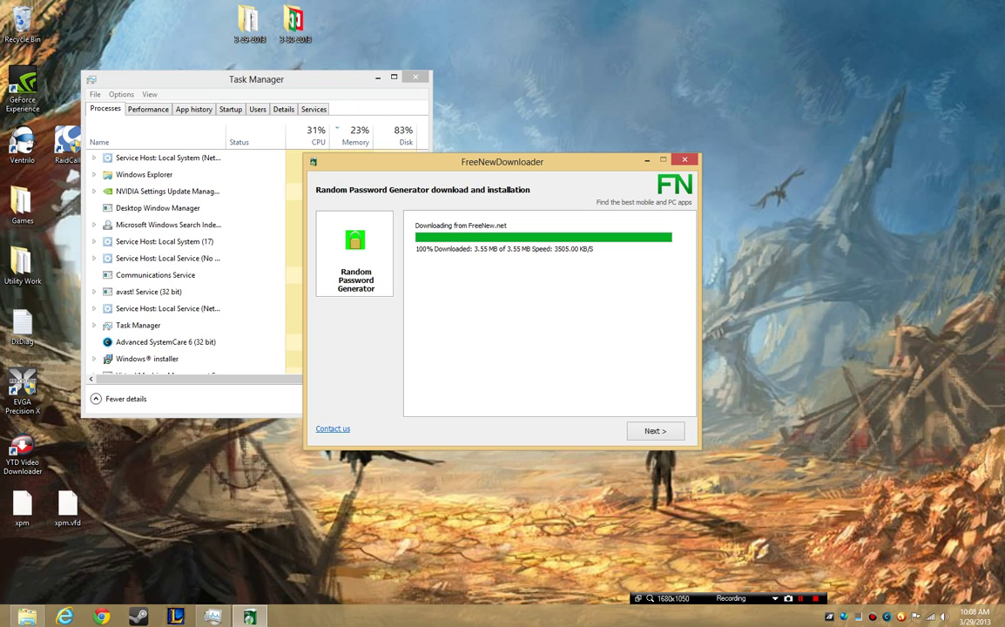
Minimize the Task Manager window.
left_click(249, 23)
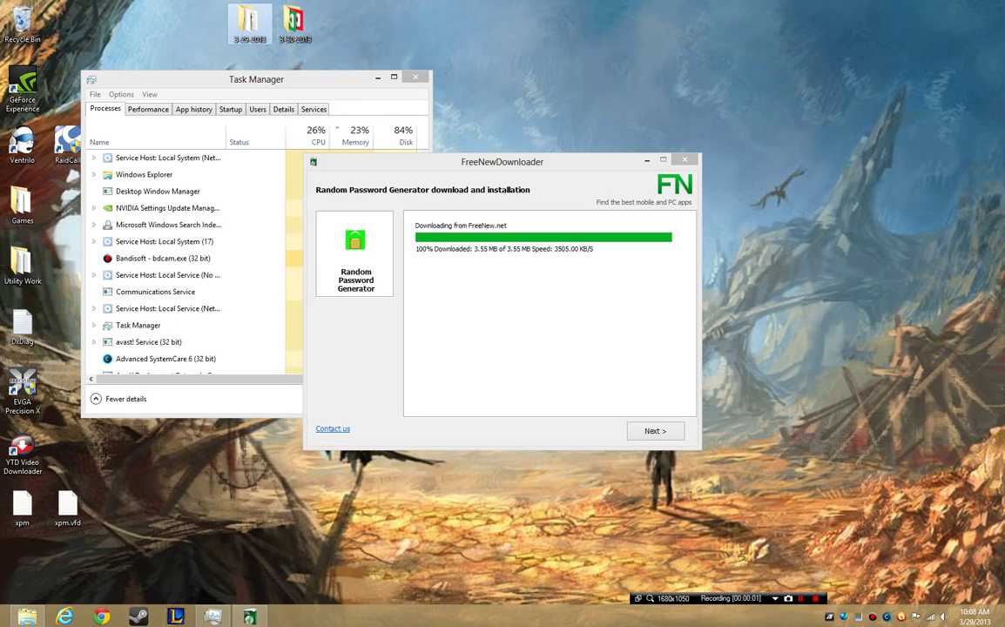
left_click(353, 79)
left_click(378, 78)
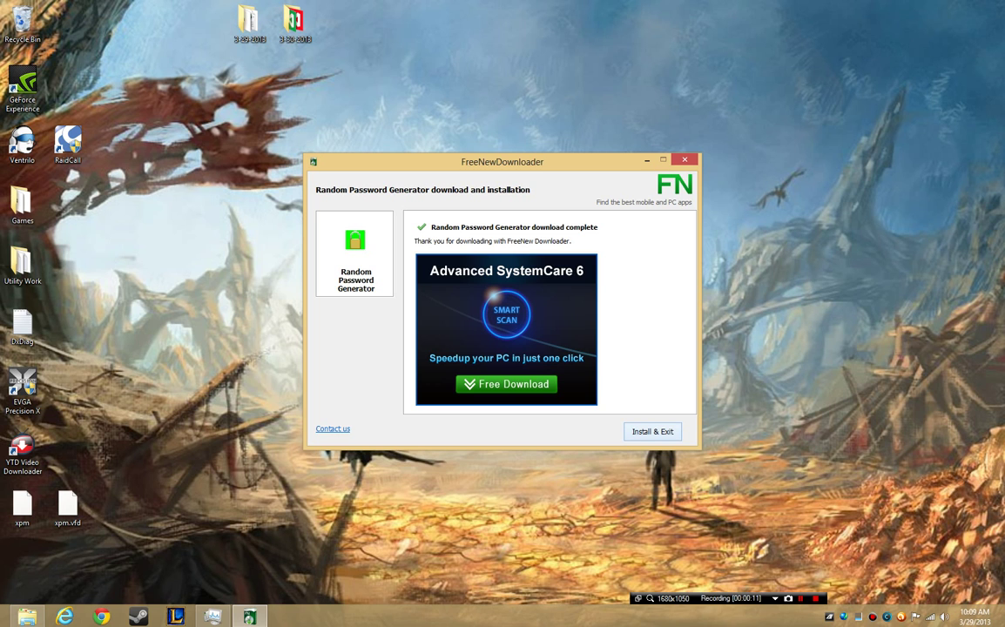
Launch the downloaded Random Password Generator setup, close the web page it opens, and install to the default folder with a desktop icon and IObit bookmark.
left_click(652, 432)
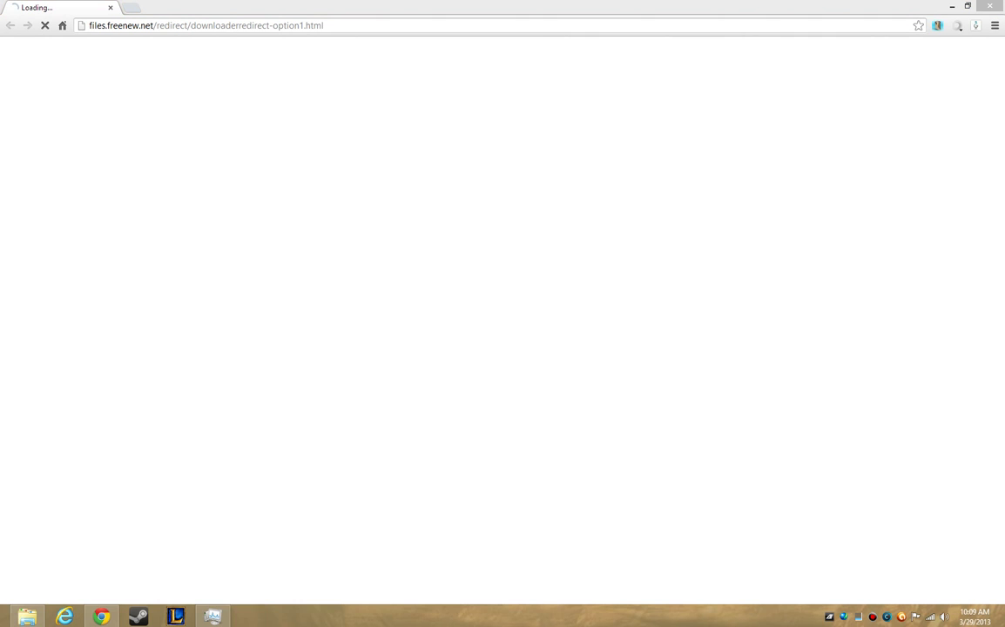
left_click(989, 6)
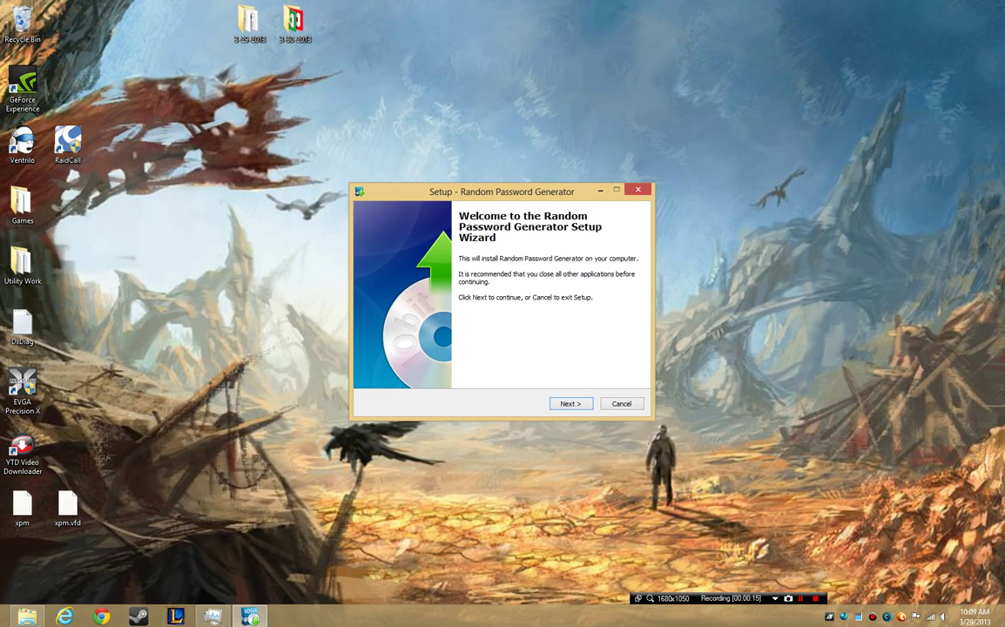
key("Return")
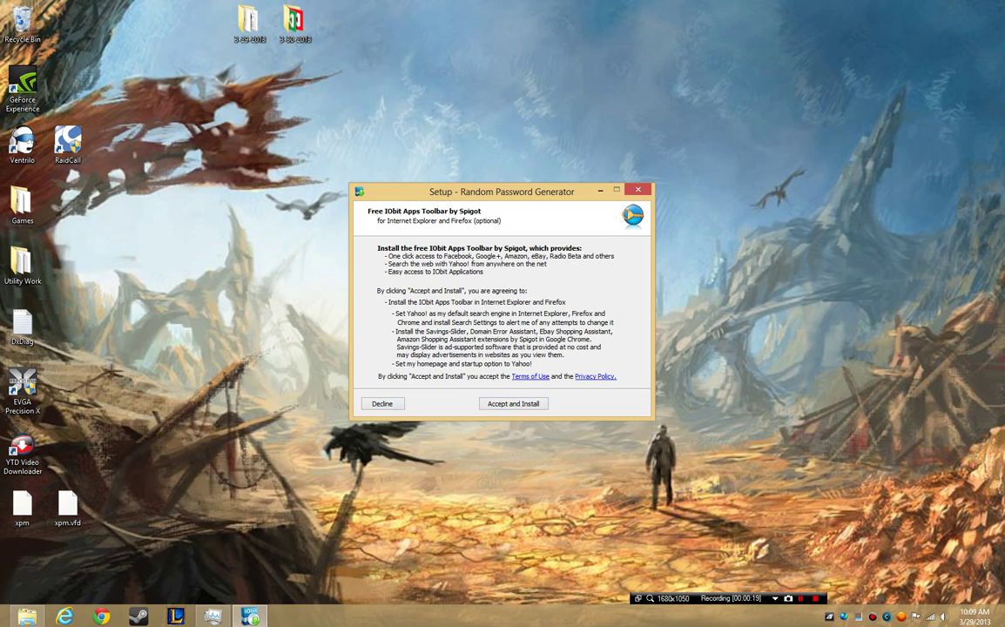
key("Return")
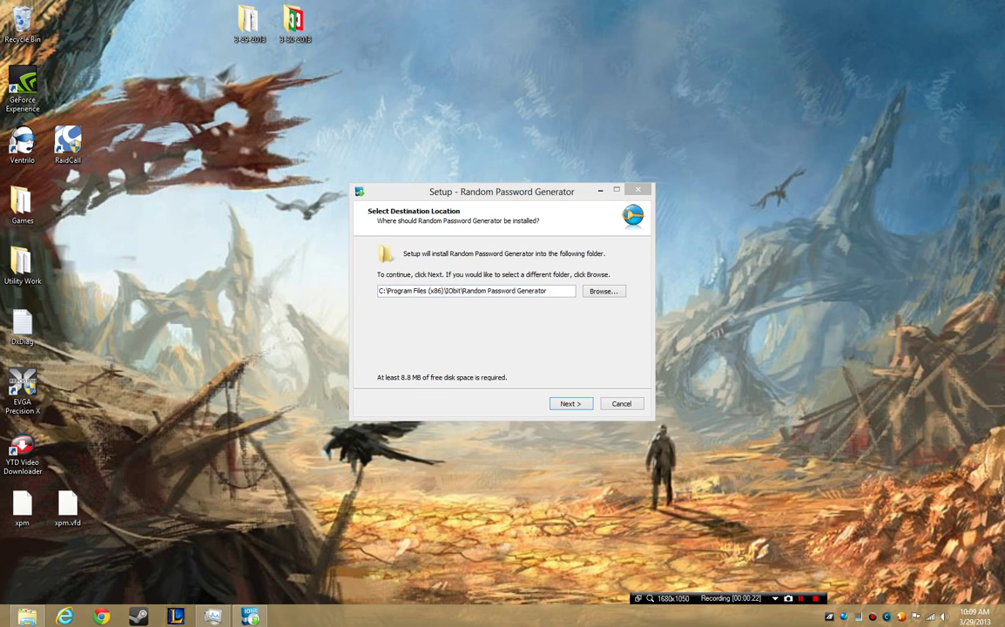
key("Return")
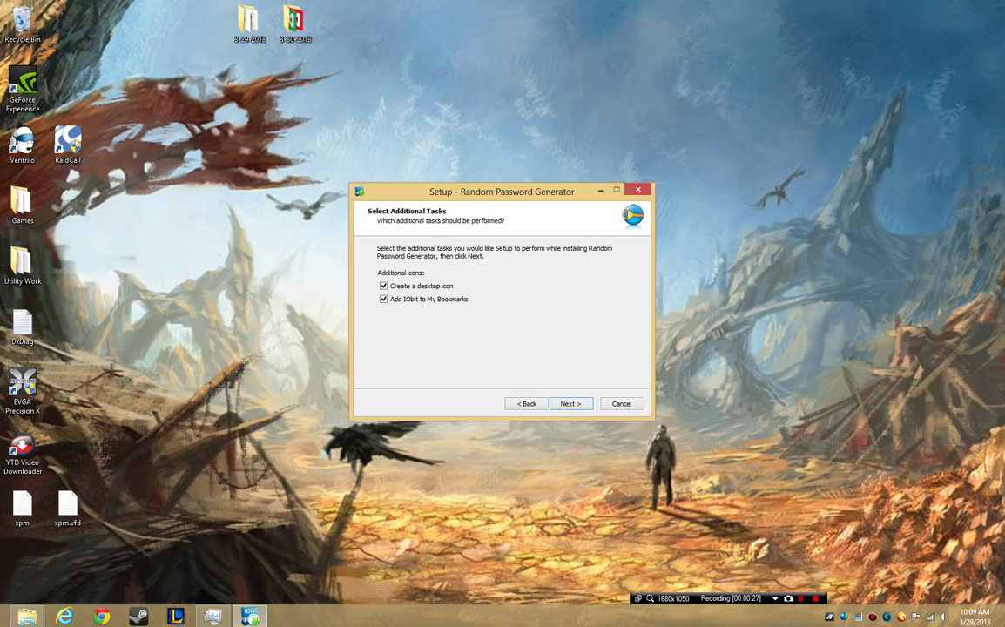
key("Return")
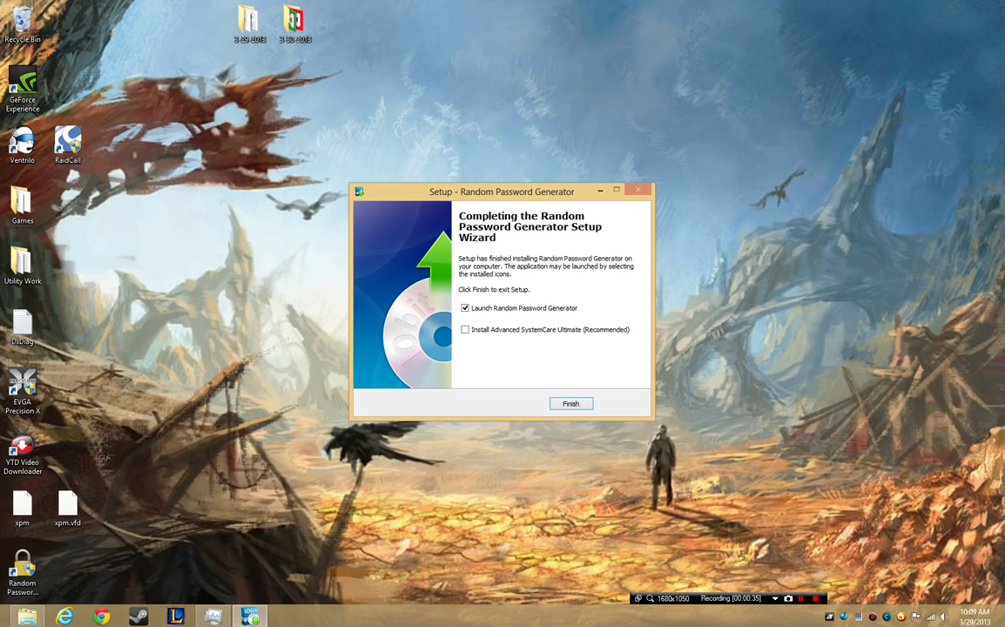
Finish the setup wizard with Random Password Generator set to launch and Advanced SystemCare Ultimate left unselected.
right_click(887, 616)
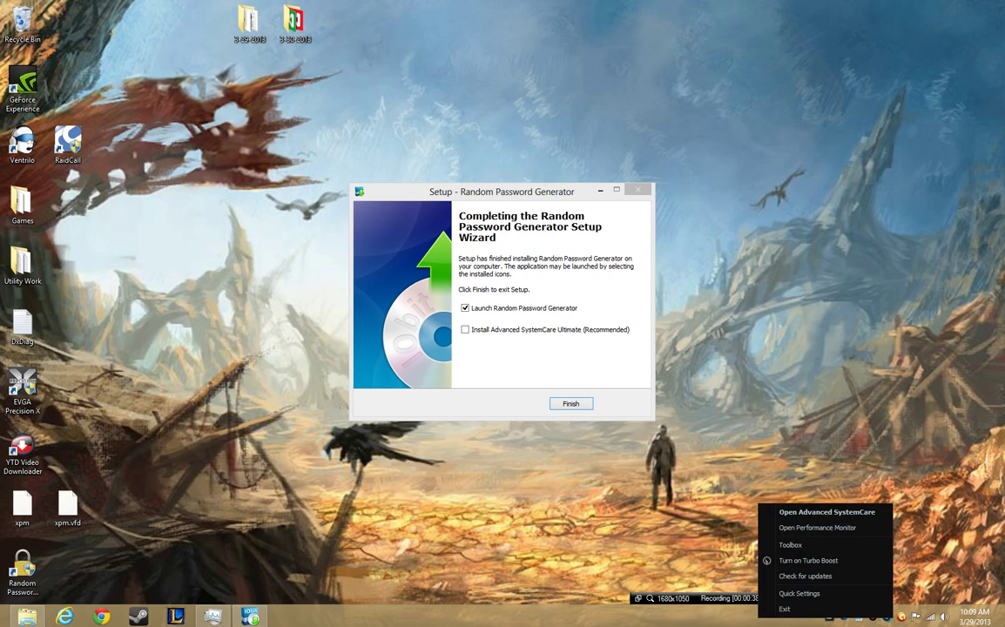
key("Escape")
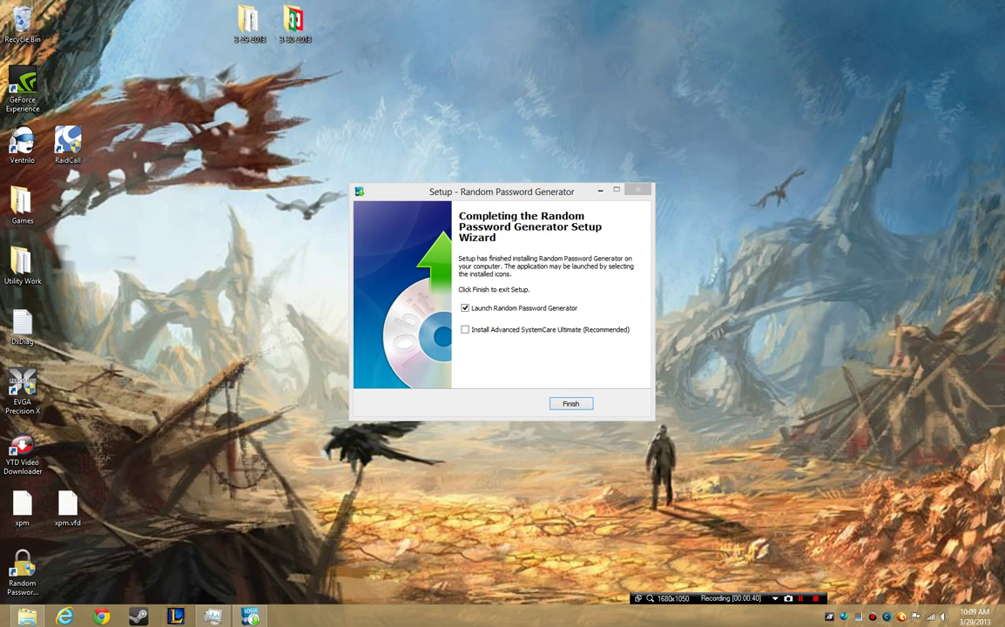
key("Return")
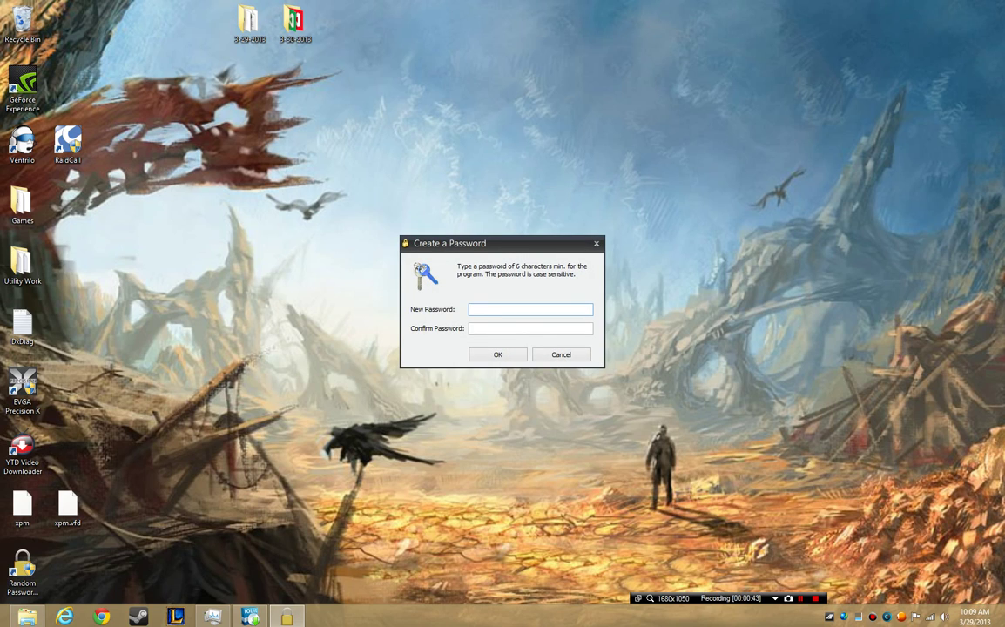
Create the program's access password by filling in the new password and its confirmation.
type("****")
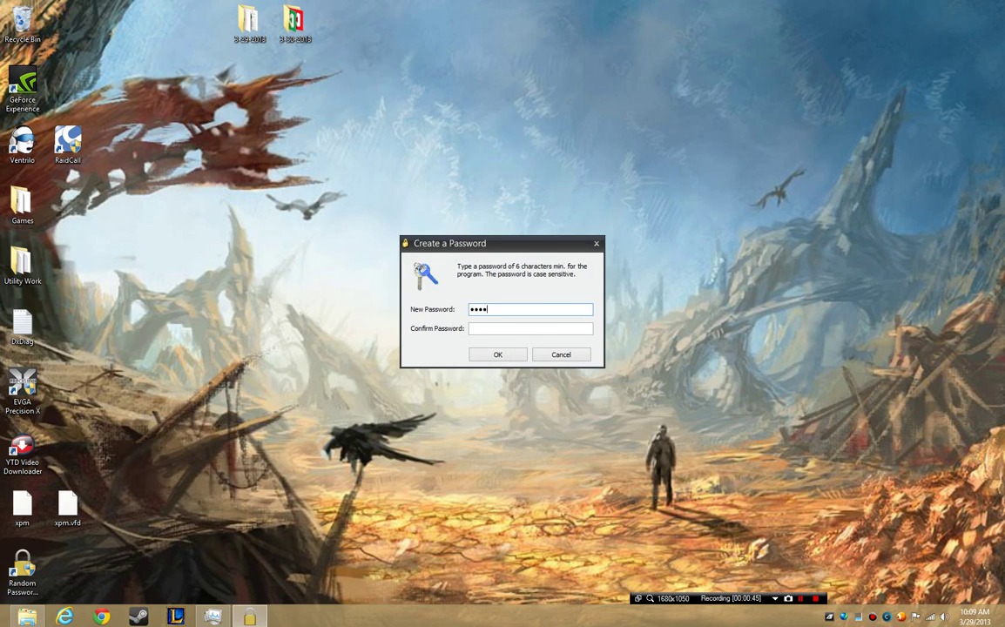
type("**")
key("Tab")
type("******")
key("Tab")
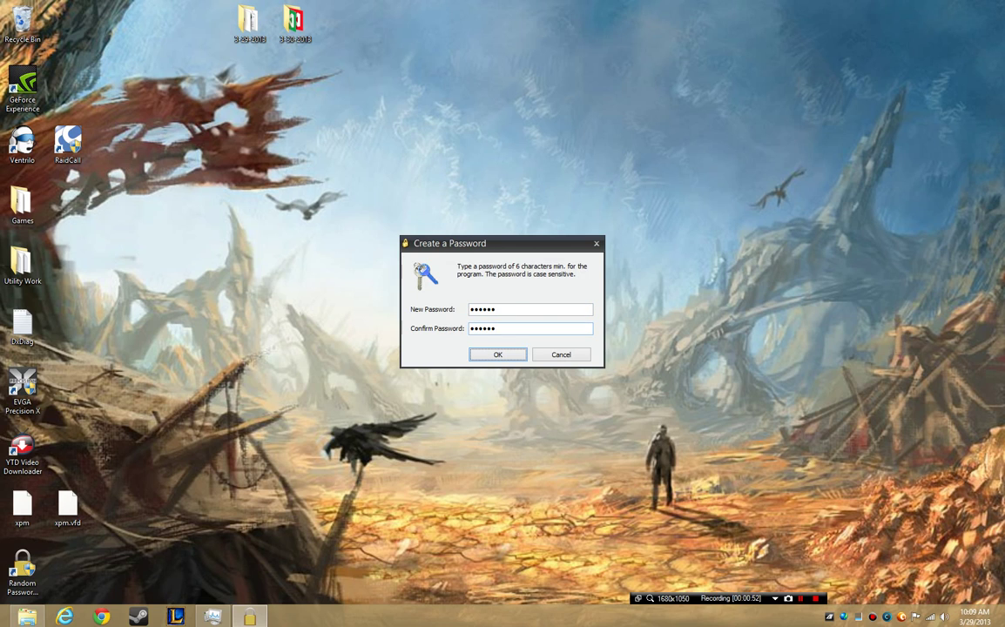
key("Return")
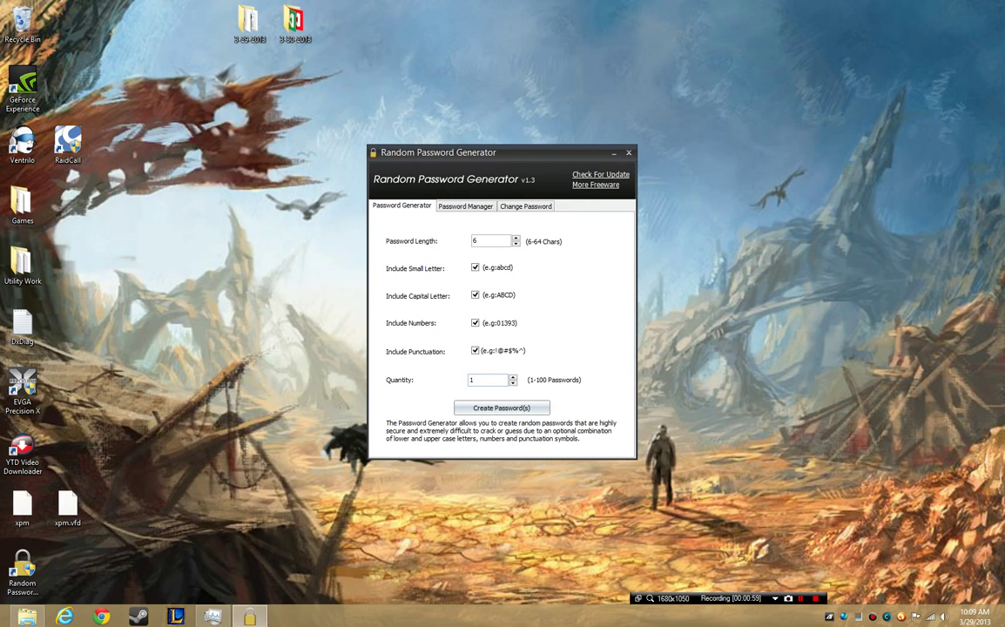
Generate one six-character password with small letters, capitals, numbers and punctuation, and check the Password Manager for records.
double_click(483, 381)
type("1")
key("Return")
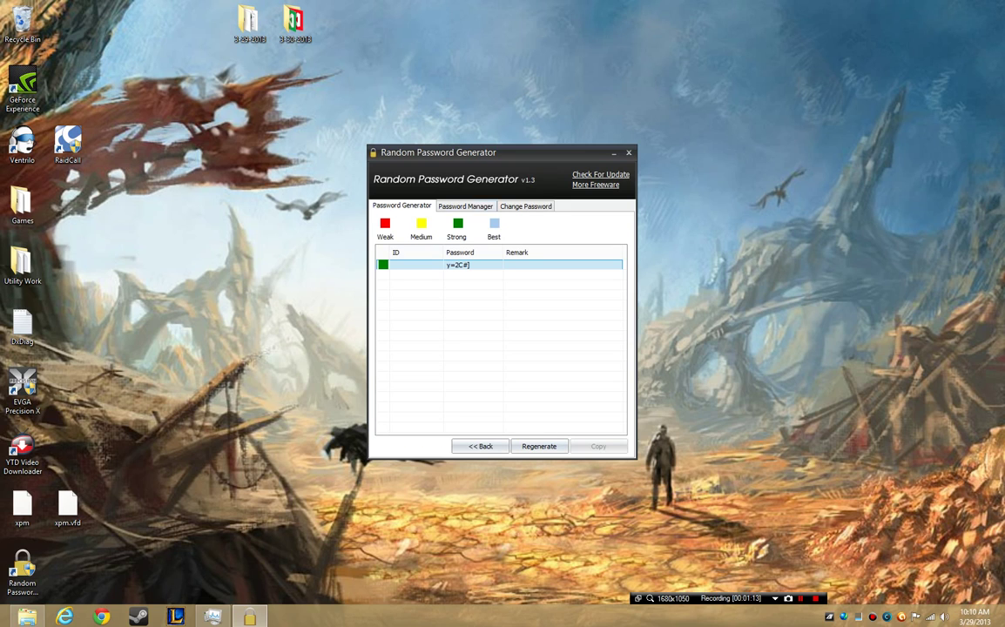
left_click(466, 206)
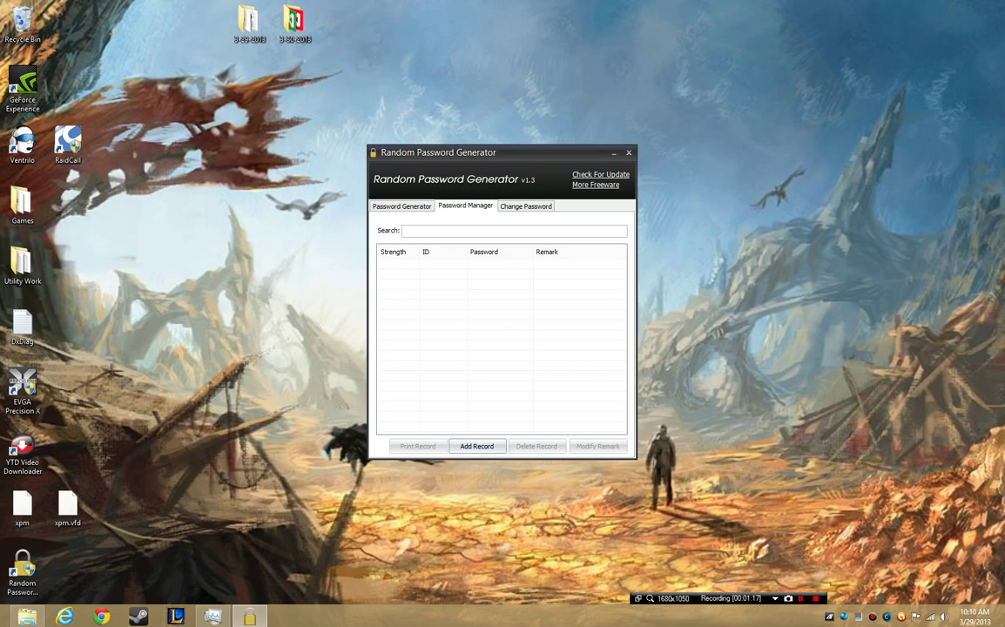
left_click(401, 206)
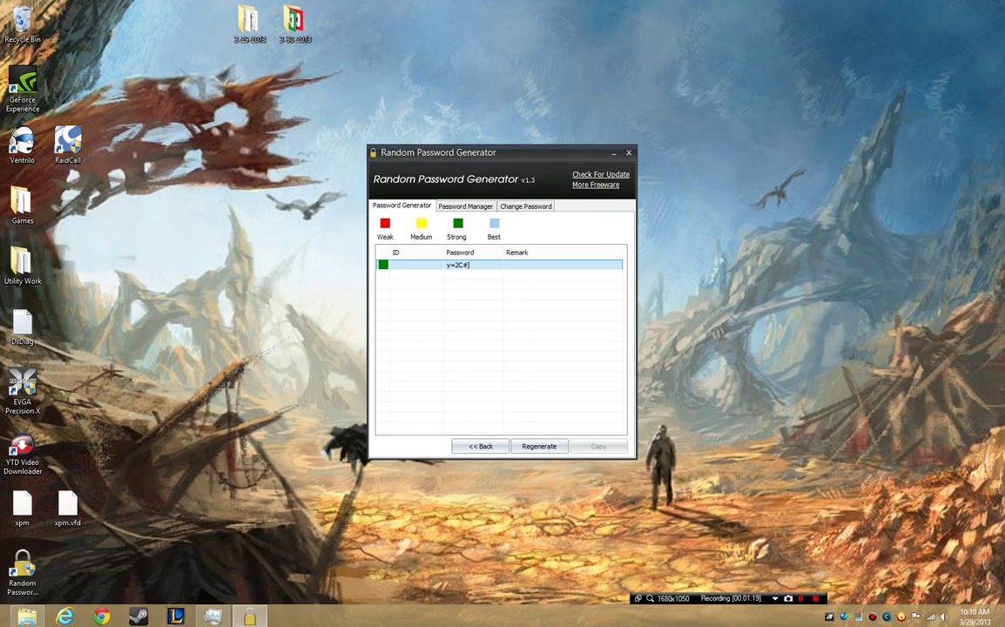
Generate one password with a length of 64 characters, keeping all four character types included.
left_click(480, 445)
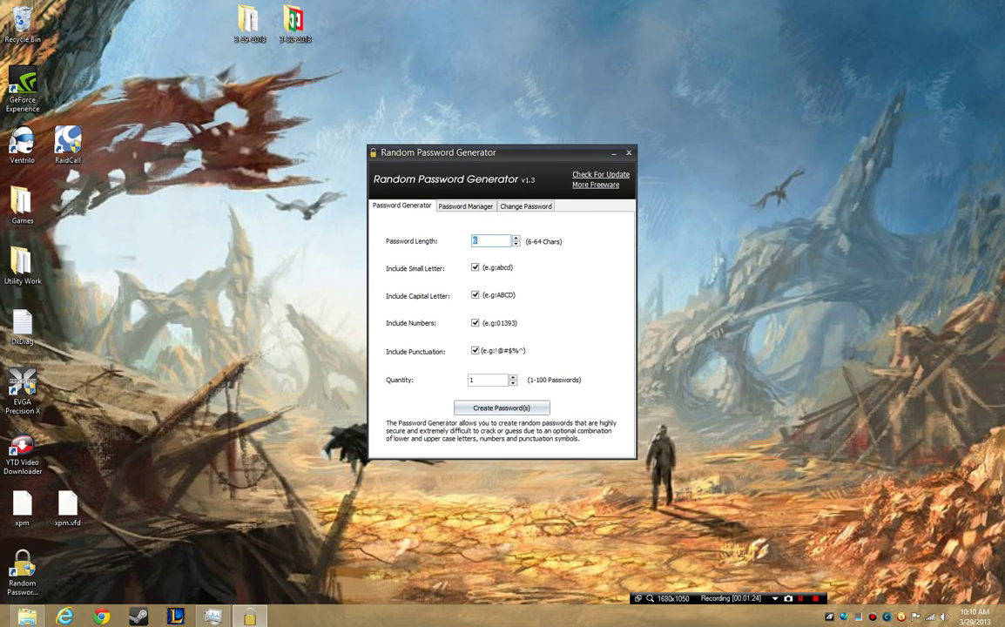
type("64")
key("Return")
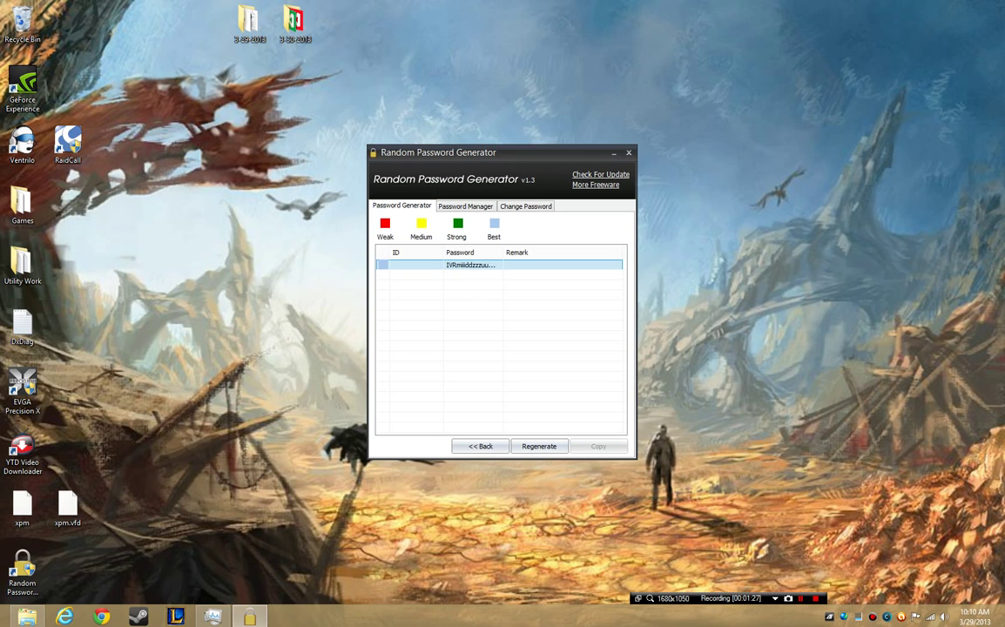
Save the generated 64-character password to the database and show it in the Password Manager.
right_click(482, 265)
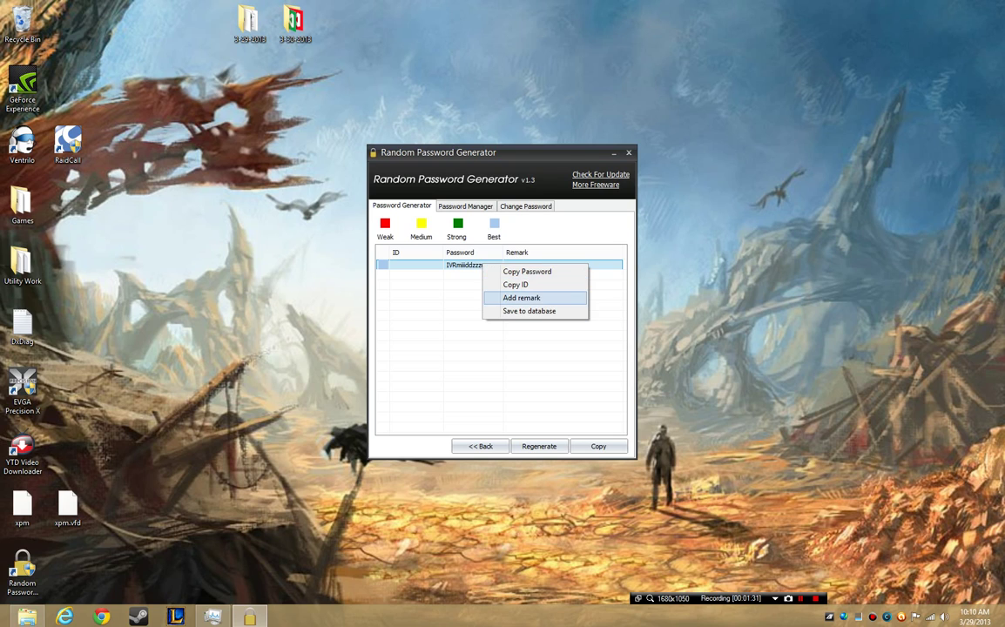
left_click(529, 310)
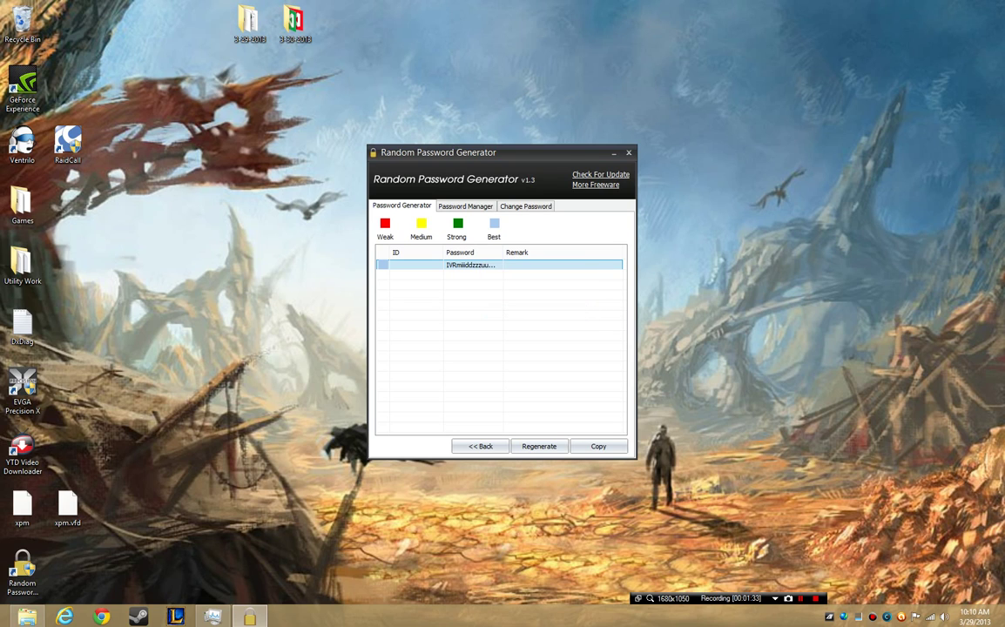
left_click(466, 207)
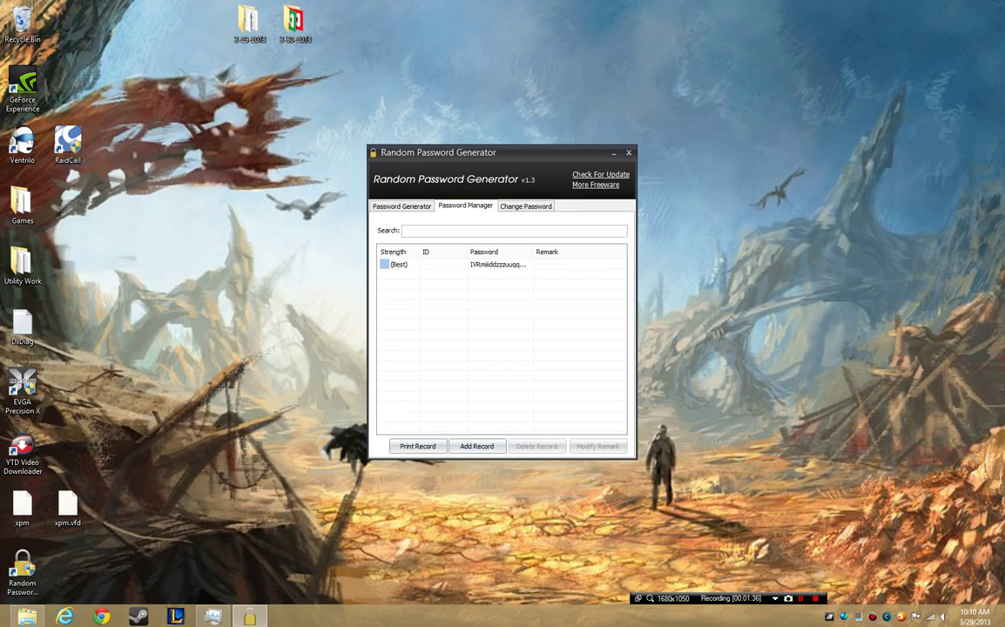
Examine the actions available for the saved record and the generated password, and view the form for changing the program password.
right_click(432, 264)
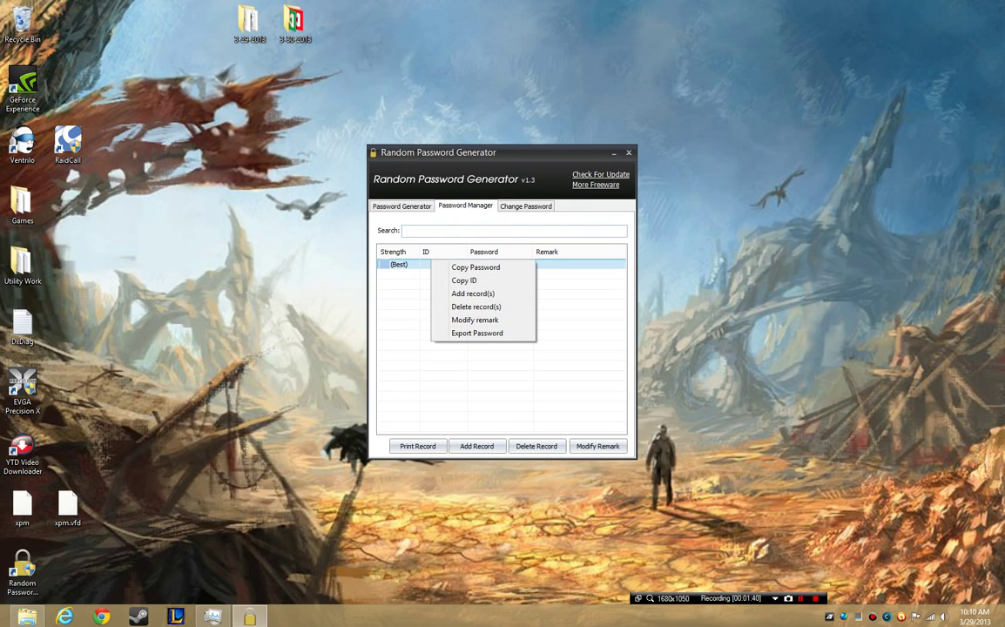
left_click(496, 374)
left_click(488, 264)
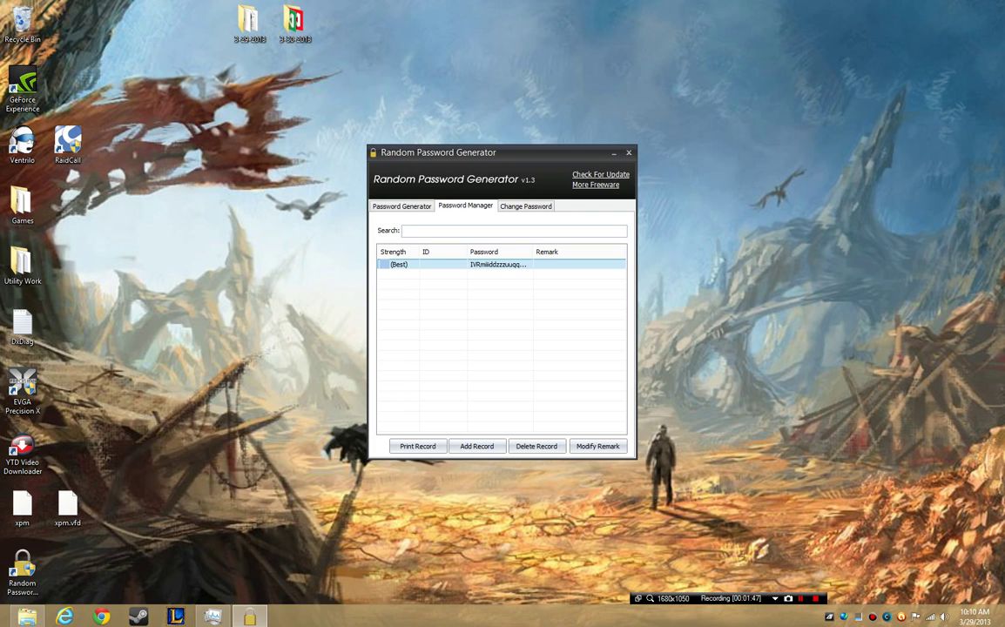
left_click(526, 206)
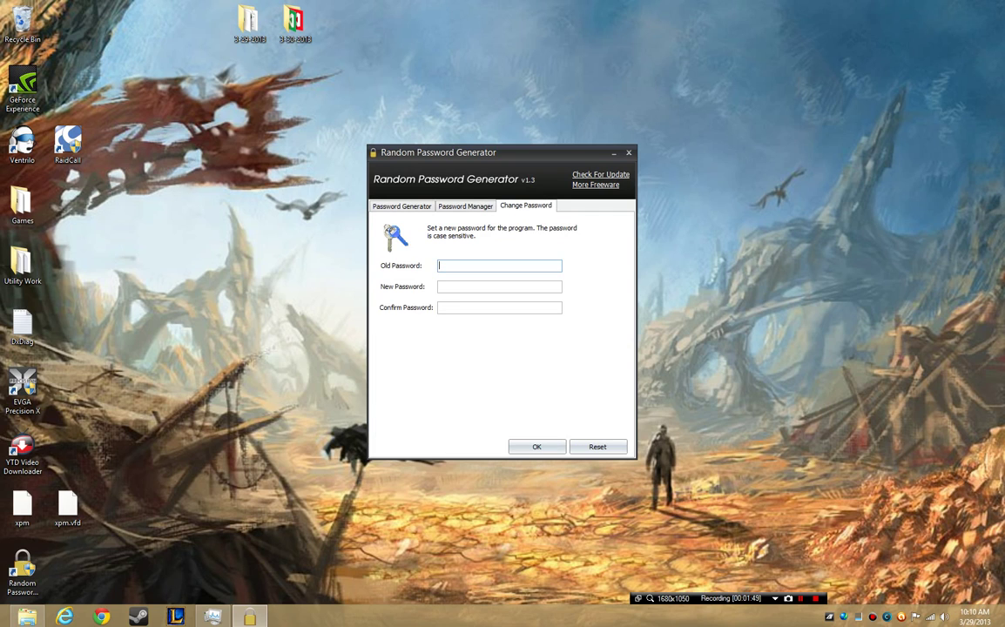
key("ctrl+shift+Tab")
key("ctrl+shift+Tab")
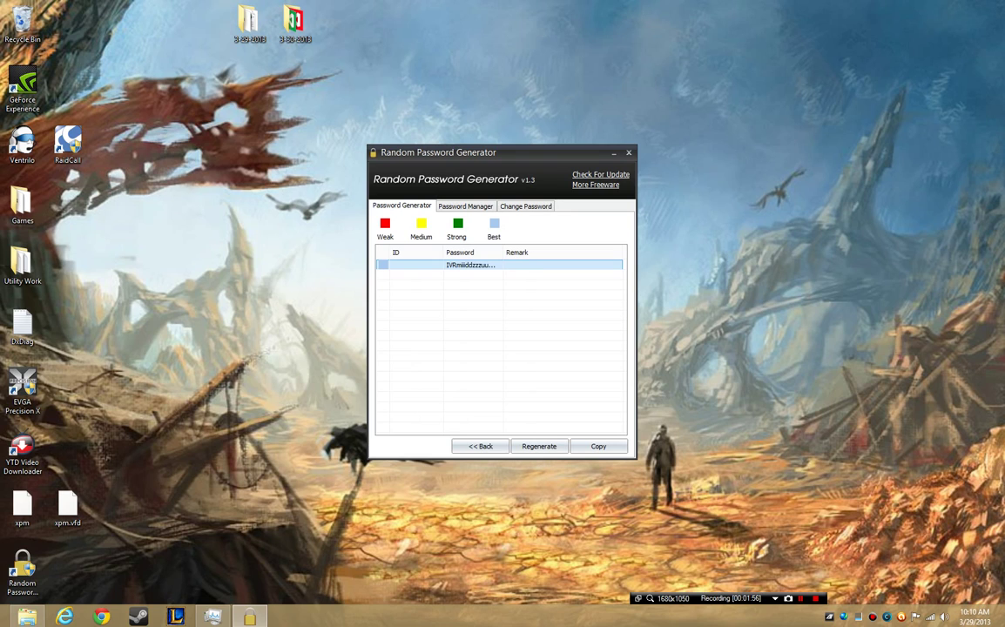
right_click(437, 261)
key("Down")
key("Down")
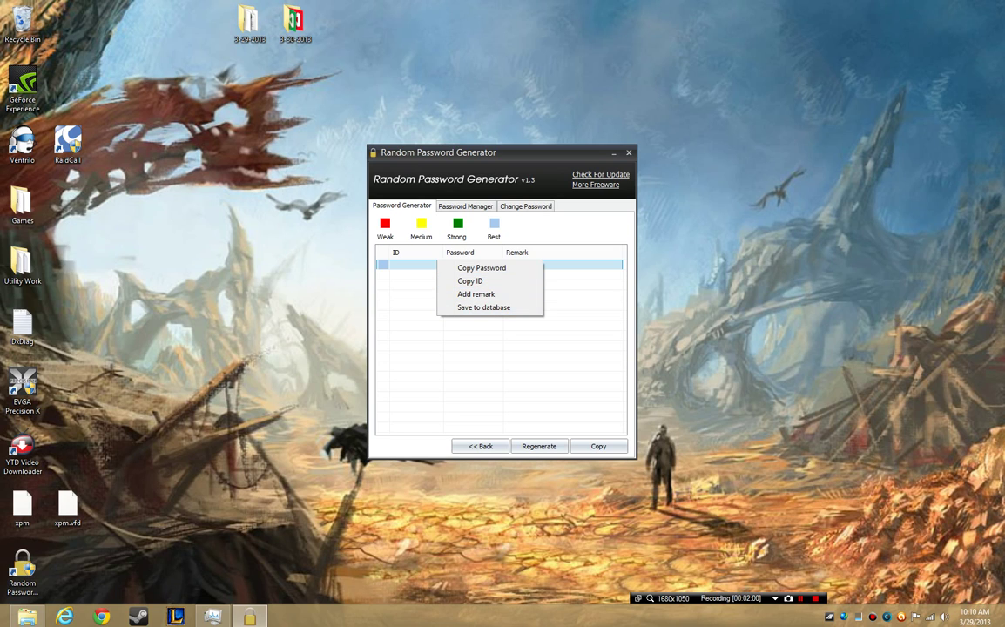
key("Return")
Set the saved record's ID to "1st password" in the Password Manager, leaving its remark blank.
right_click(479, 264)
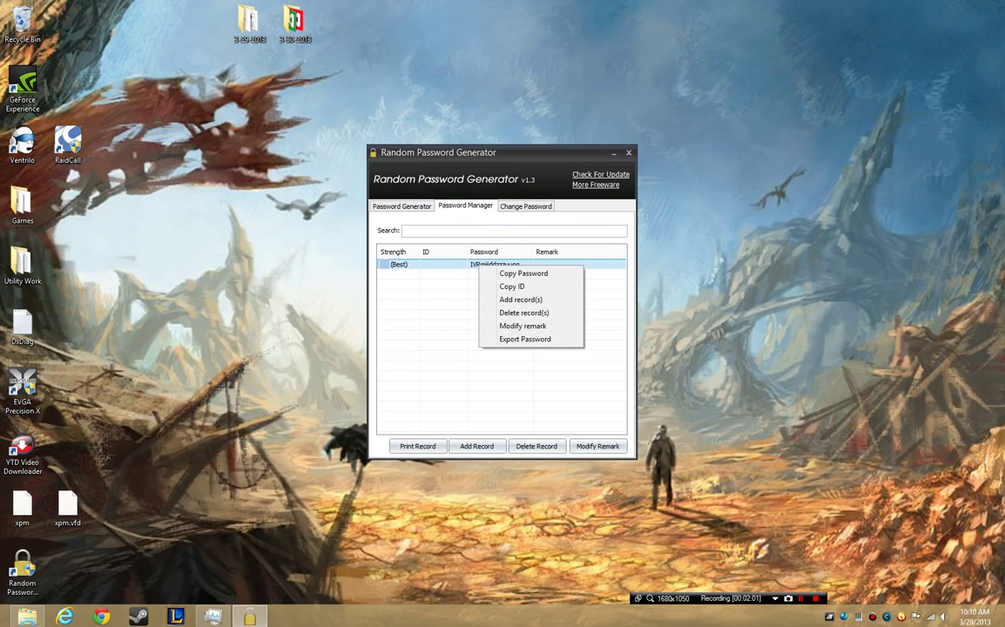
left_click(598, 445)
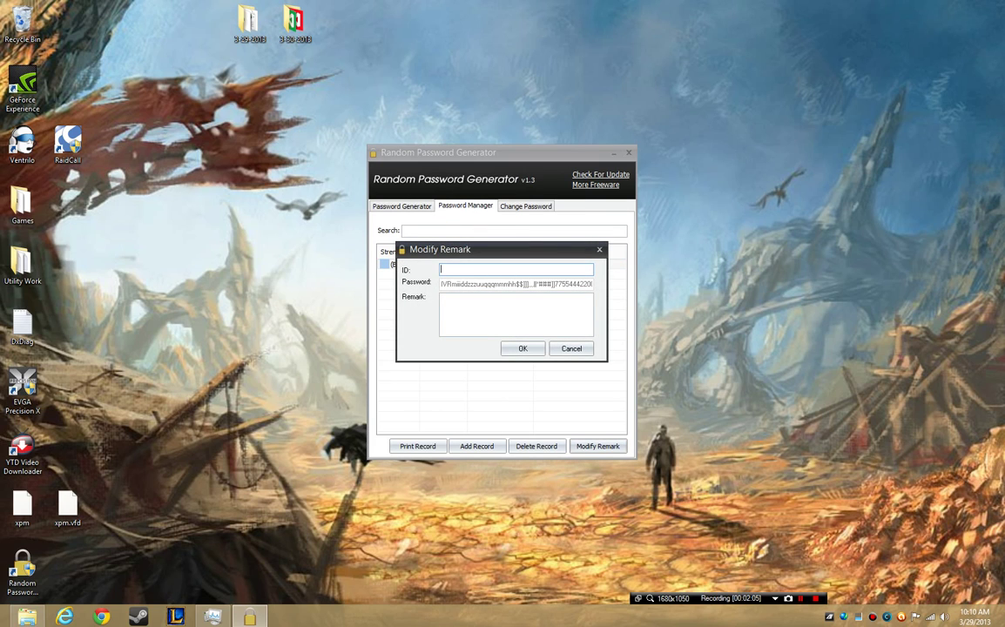
type("1st password")
key("Tab")
key("Return")
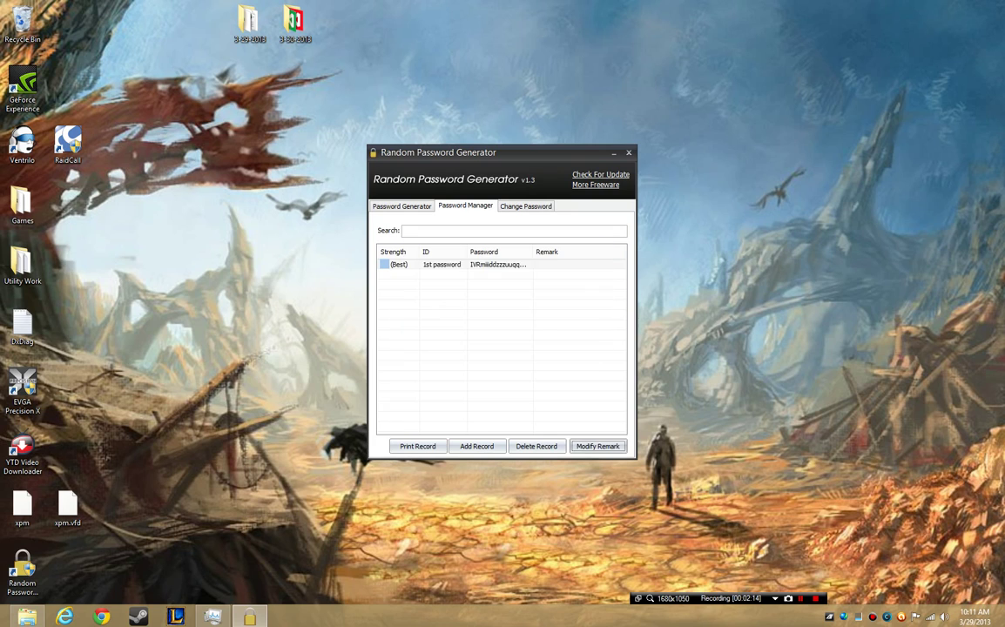
Copy the password of the "1st password" record and paste it into the search field to search the Password Manager.
right_click(442, 267)
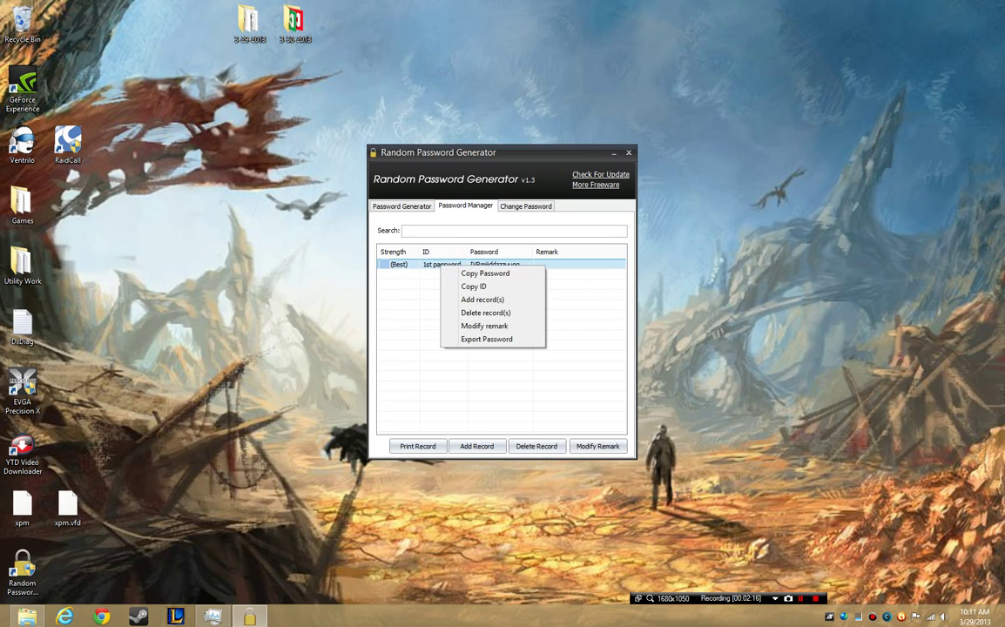
key("Escape")
right_click(493, 262)
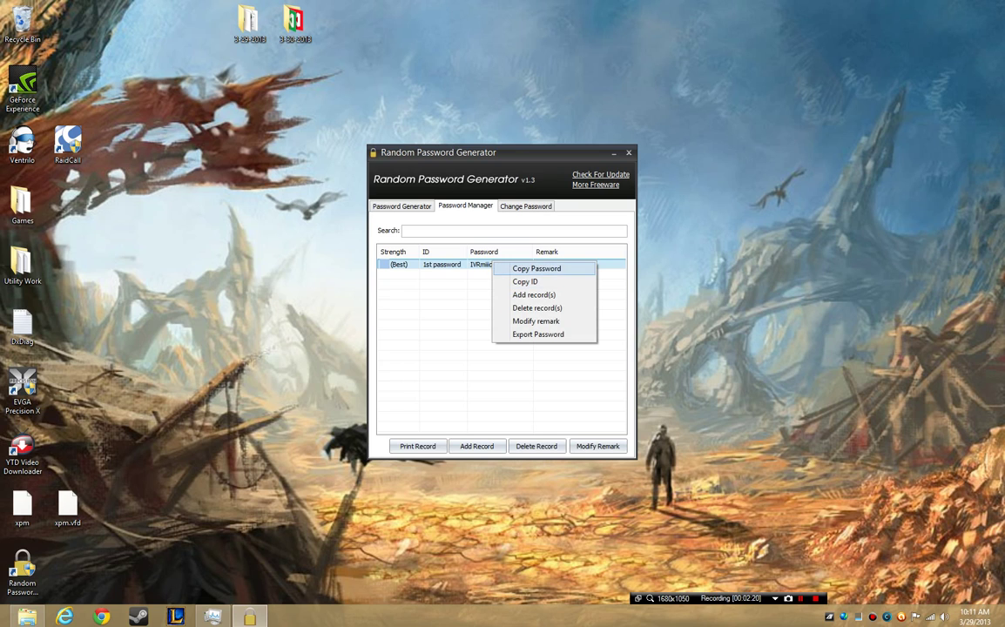
left_click(536, 268)
right_click(466, 231)
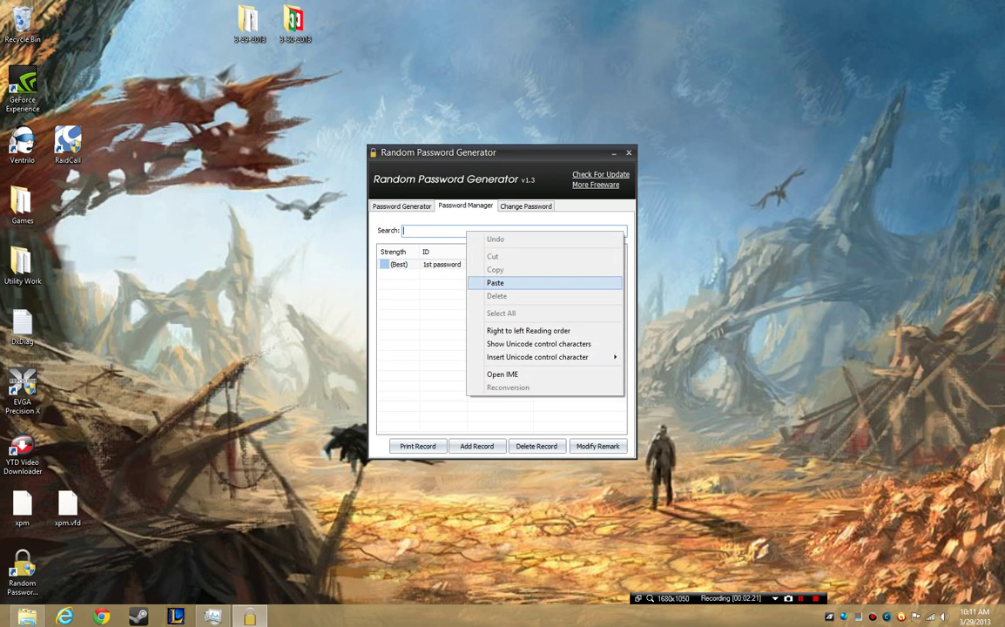
left_click(488, 283)
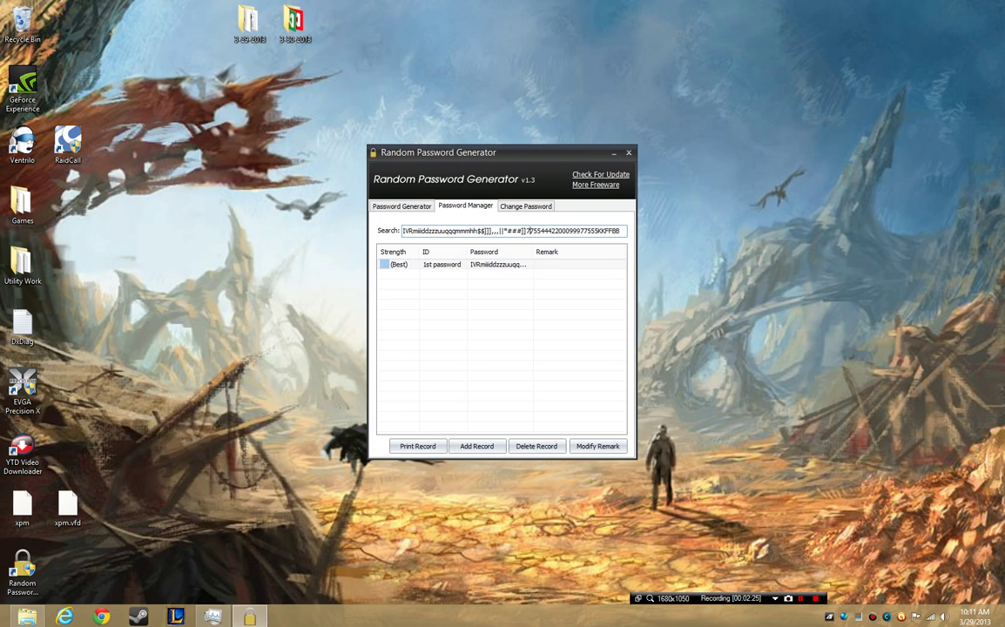
key("Return")
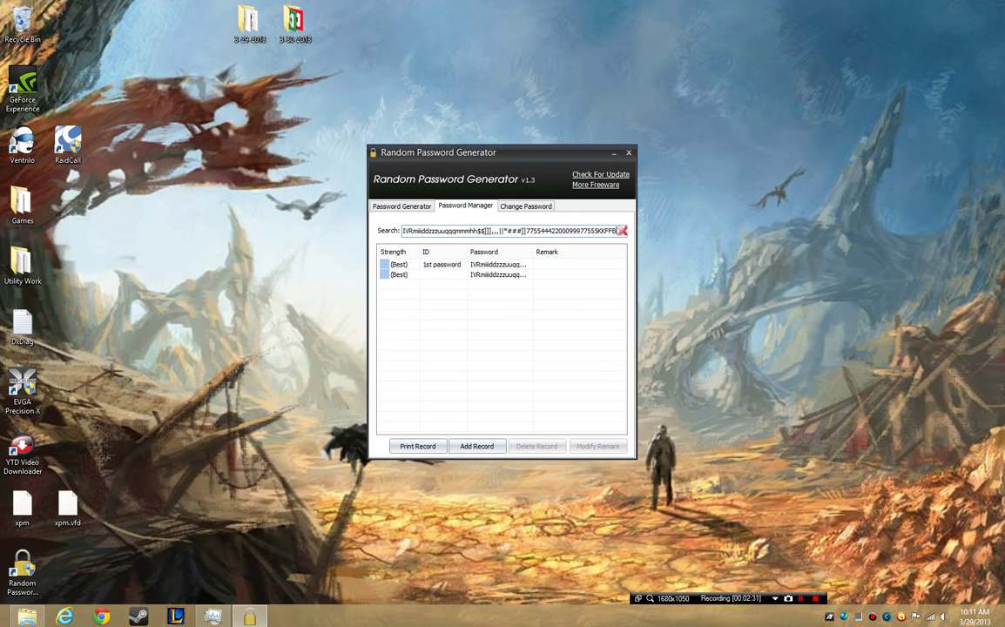
Clear the pasted password from the Password Manager's search field.
key("BackSpace")
key("BackSpace")
key("BackSpace")
key("BackSpace")
key("BackSpace")
key("BackSpace")
key("BackSpace")
key("BackSpace")
key("BackSpace")
key("BackSpace")
key("BackSpace")
key("BackSpace")
key("BackSpace")
key("BackSpace")
key("BackSpace")
key("BackSpace")
key("BackSpace")
key("BackSpace")
key("BackSpace")
key("BackSpace")
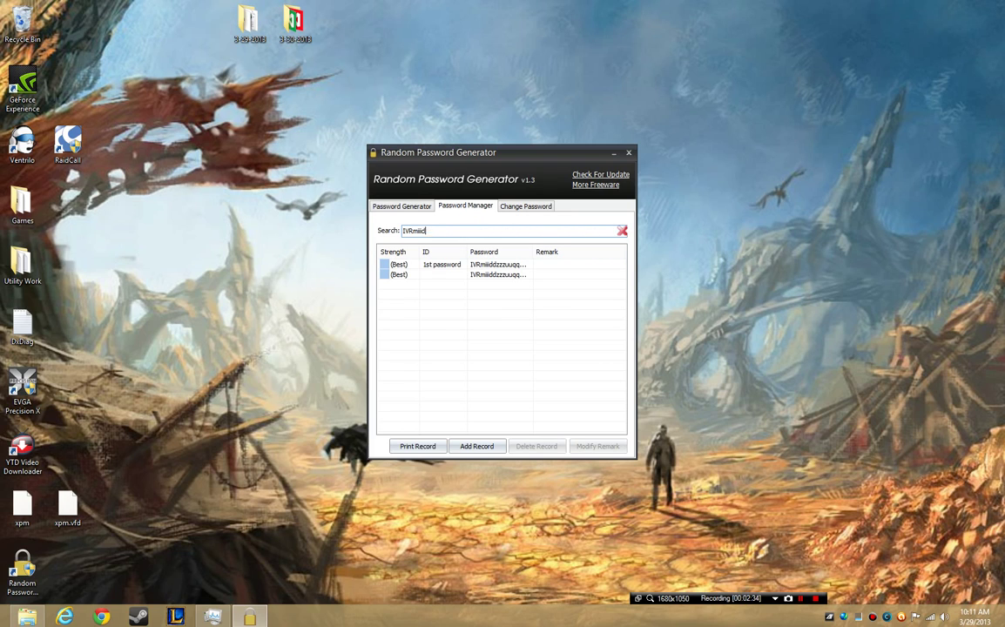
key("BackSpace")
key("BackSpace")
key("BackSpace")
key("BackSpace")
key("BackSpace")
key("BackSpace")
key("BackSpace")
key("BackSpace")
View the form for changing the program password and the generated password, and return to the Password Manager records.
left_click(526, 206)
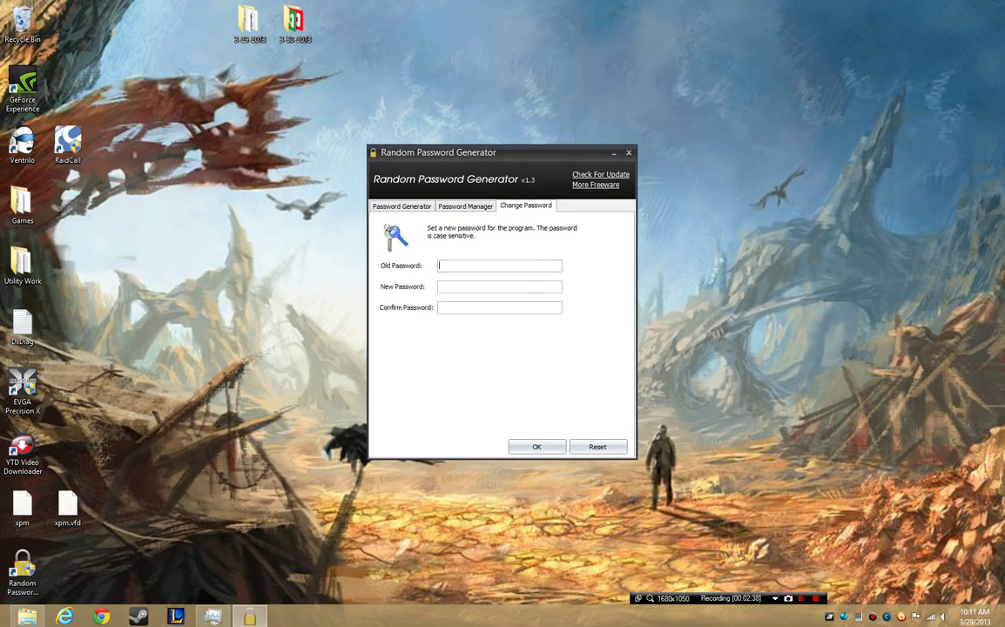
key("ctrl+Tab")
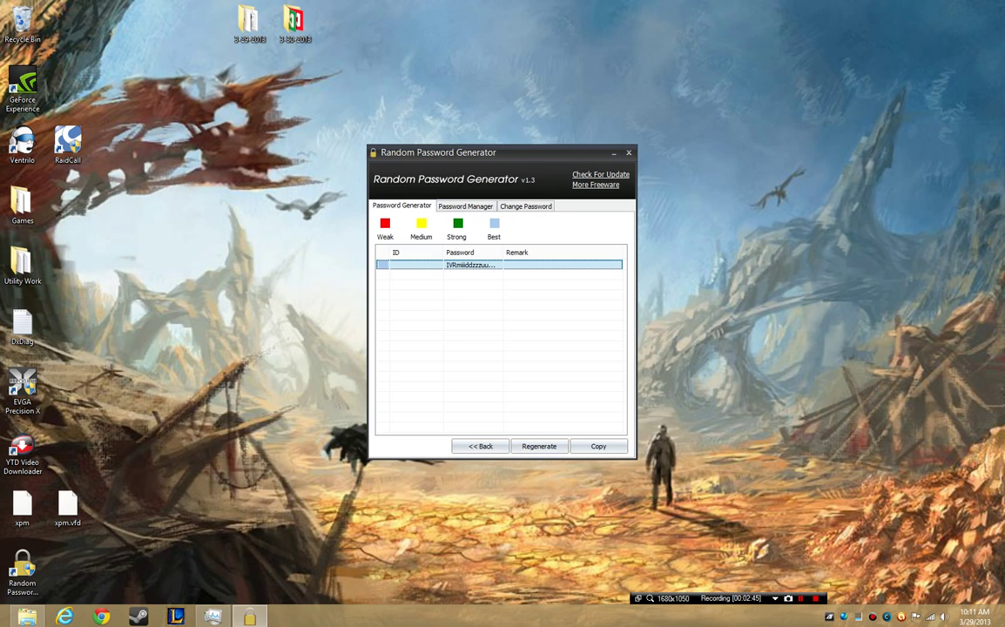
left_click(466, 207)
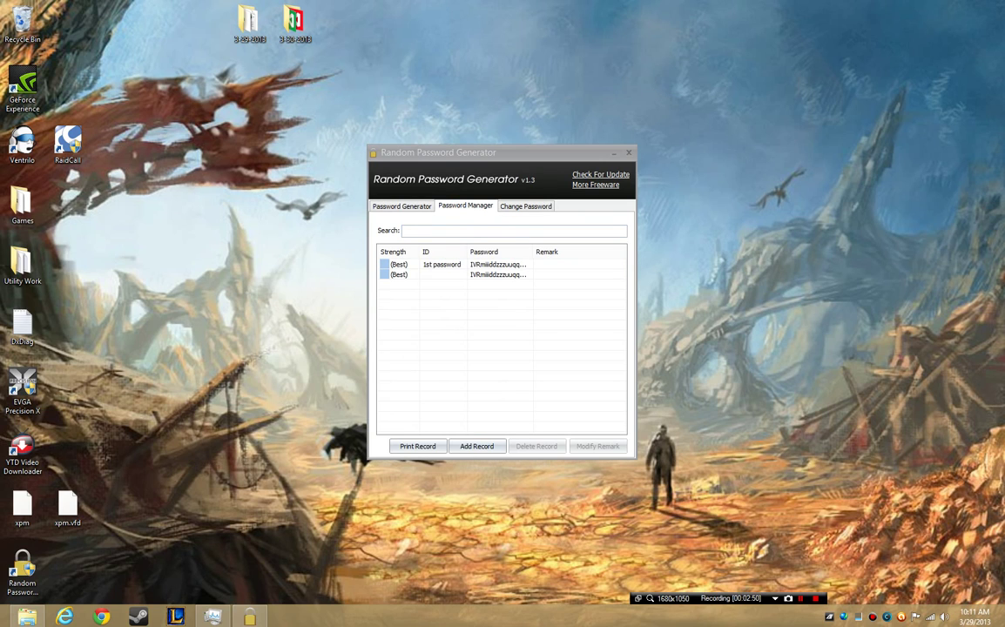
Move the Random Password Generator window up and to the left, and empty the Recycle Bin, confirming the permanent deletion.
left_click_drag(514, 153, 477, 129)
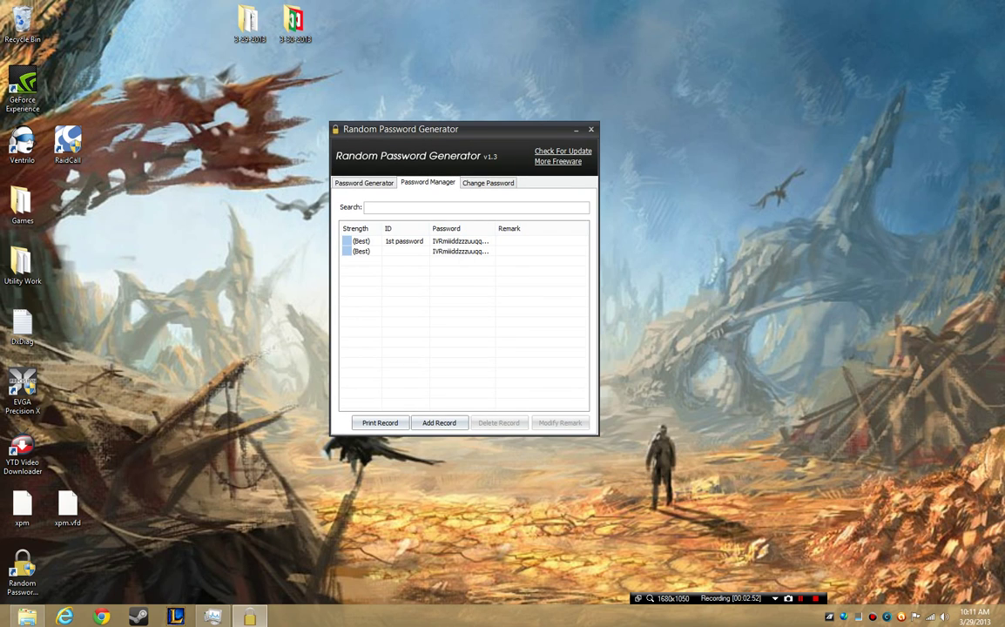
right_click(25, 23)
left_click(75, 57)
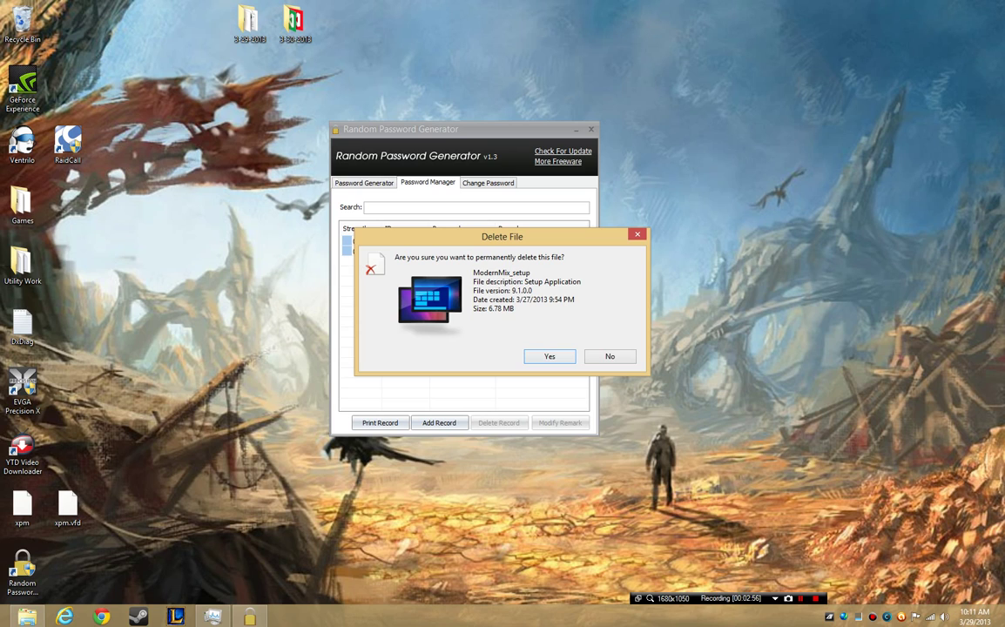
key("Return")
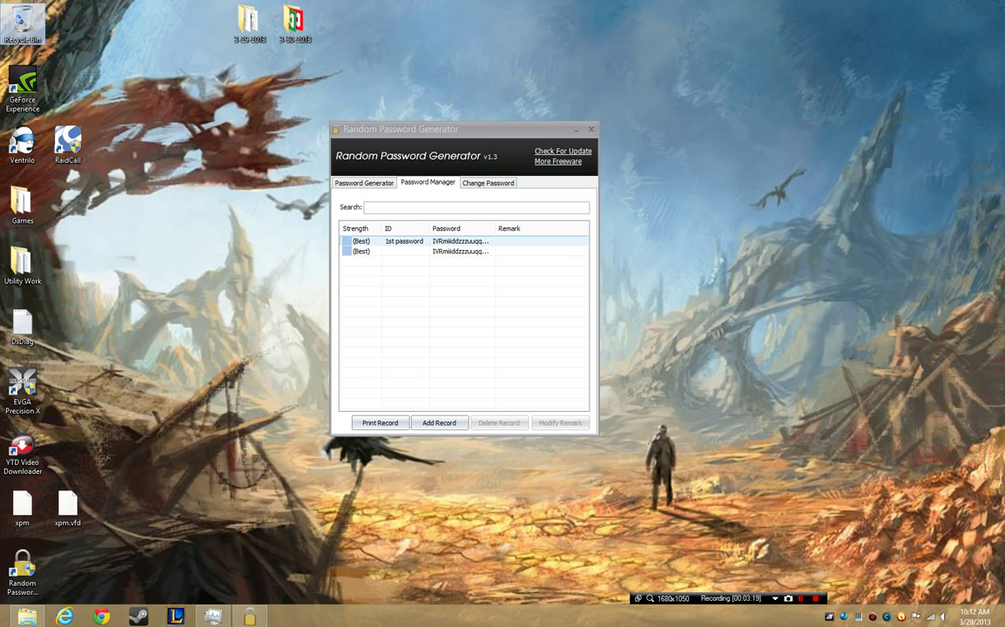
Examine the actions available for the "1st password" record in the Password Manager.
left_click(459, 242)
right_click(459, 243)
left_click(442, 340)
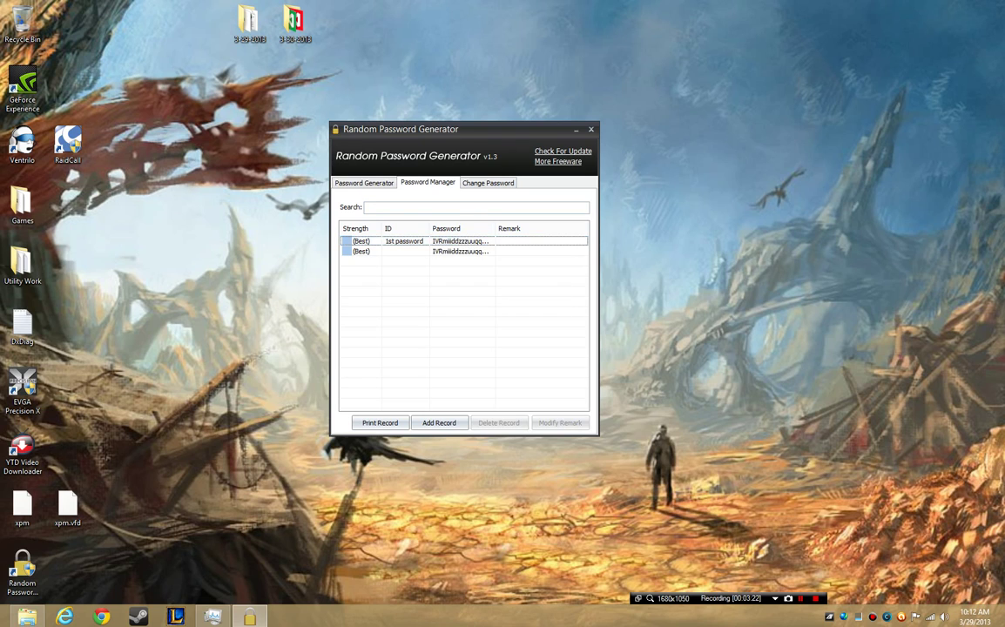
Regenerate the password repeatedly in the Password Generator to produce a series of different random passwords.
left_click(364, 183)
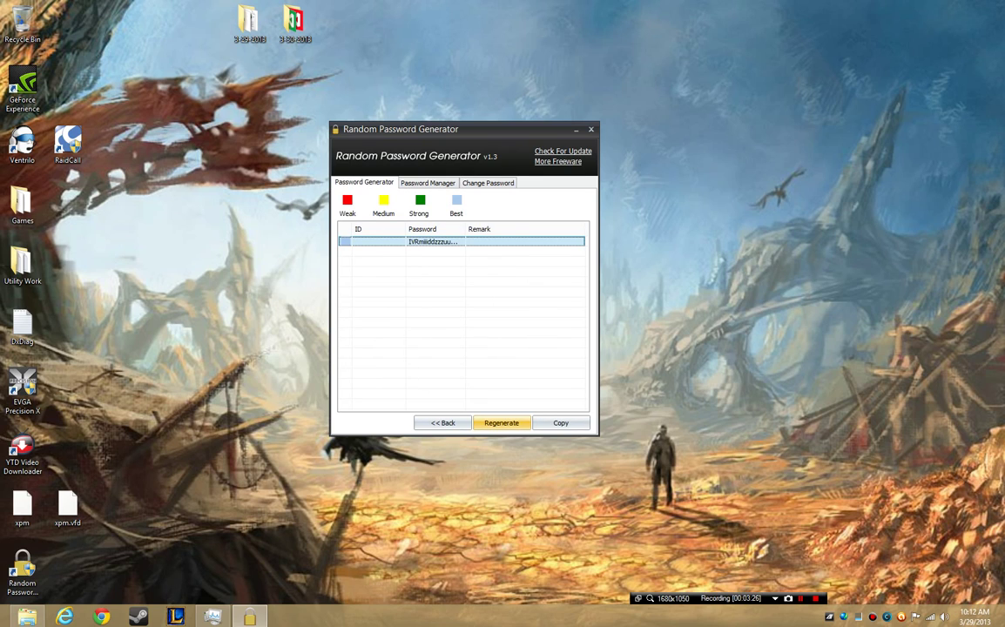
left_click(500, 422)
left_click(501, 423)
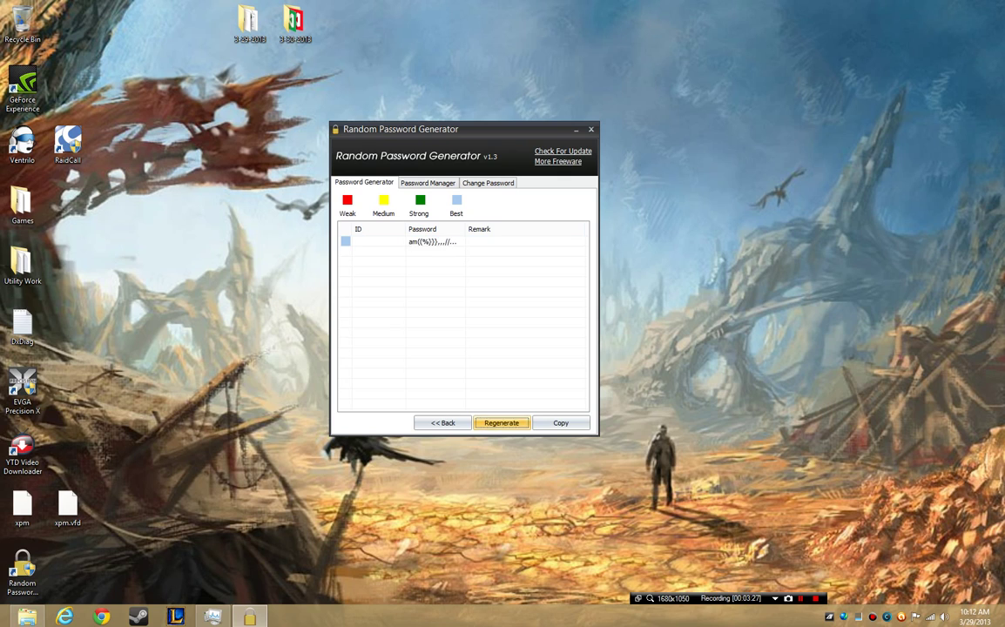
left_click(501, 422)
left_click(501, 423)
left_click(501, 422)
left_click(500, 422)
left_click(500, 422)
left_click(500, 422)
left_click(501, 423)
left_click(501, 422)
left_click(501, 422)
left_click(500, 422)
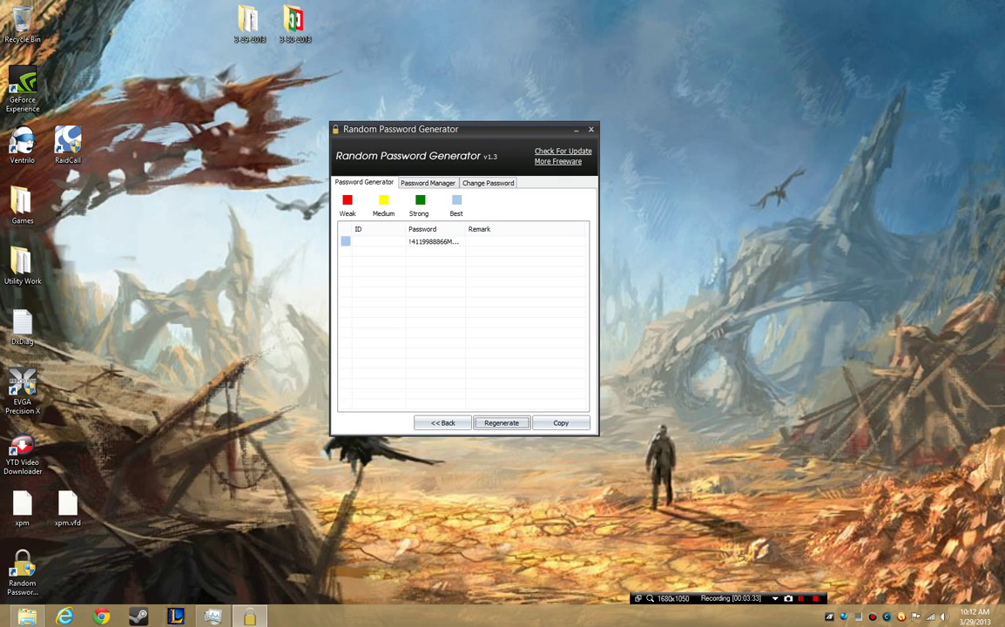
left_click(501, 422)
left_click(501, 423)
left_click(501, 423)
left_click(501, 422)
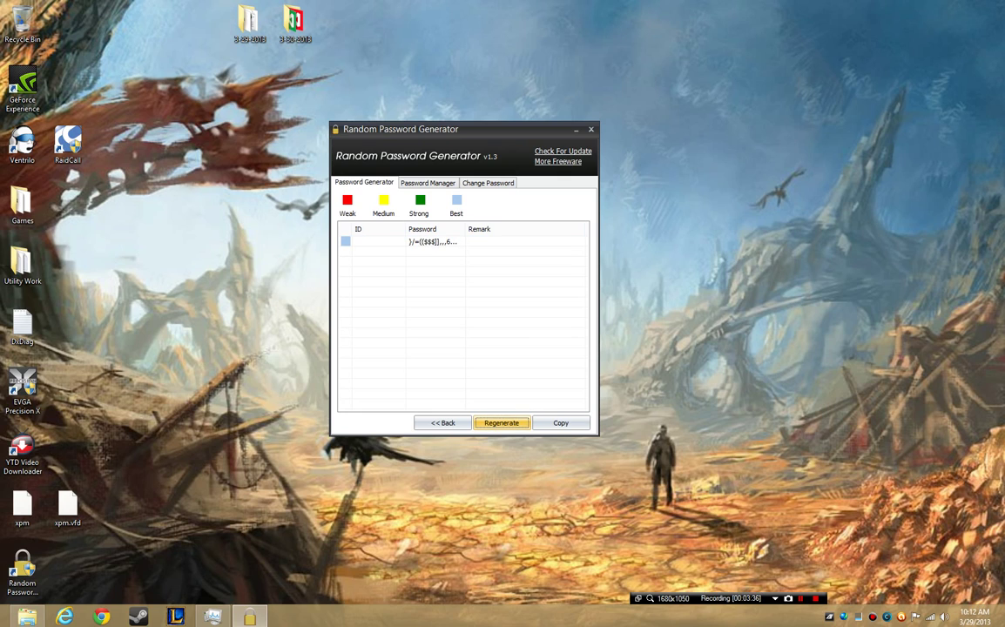
left_click(500, 422)
left_click(500, 422)
left_click(501, 422)
left_click(501, 423)
left_click(501, 423)
left_click(500, 422)
left_click(501, 422)
left_click(500, 422)
left_click(501, 422)
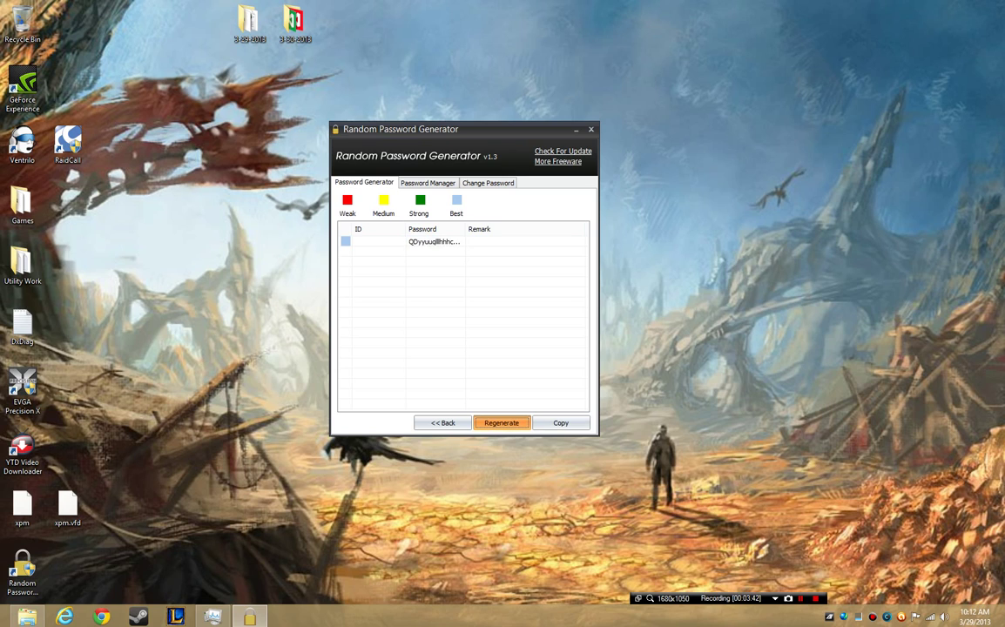
left_click(501, 423)
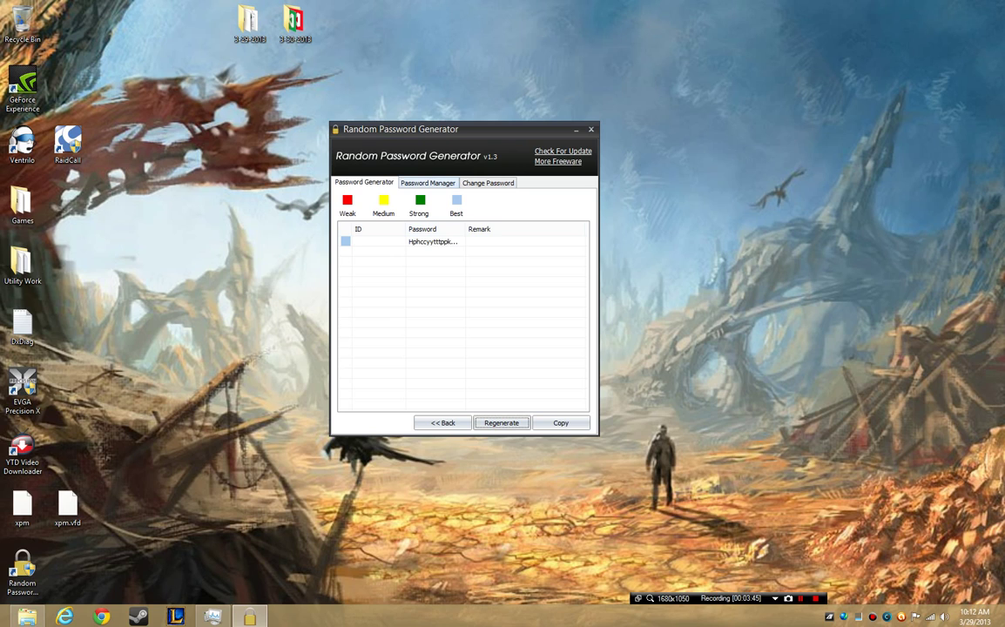
Show the saved records in the Password Manager and select the second record, which has no ID.
left_click(427, 182)
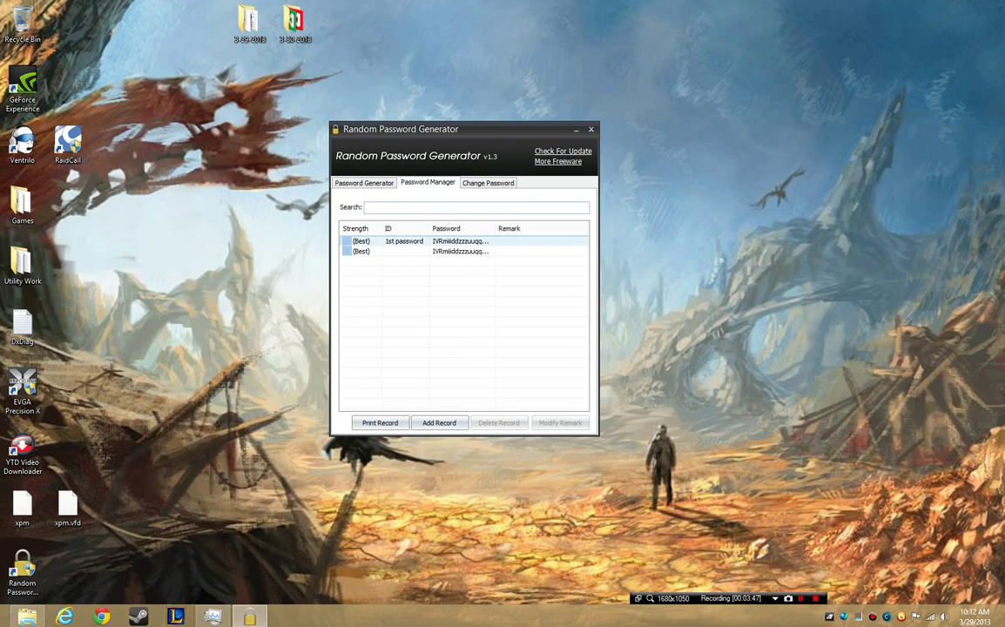
left_click(419, 241)
left_click(420, 251)
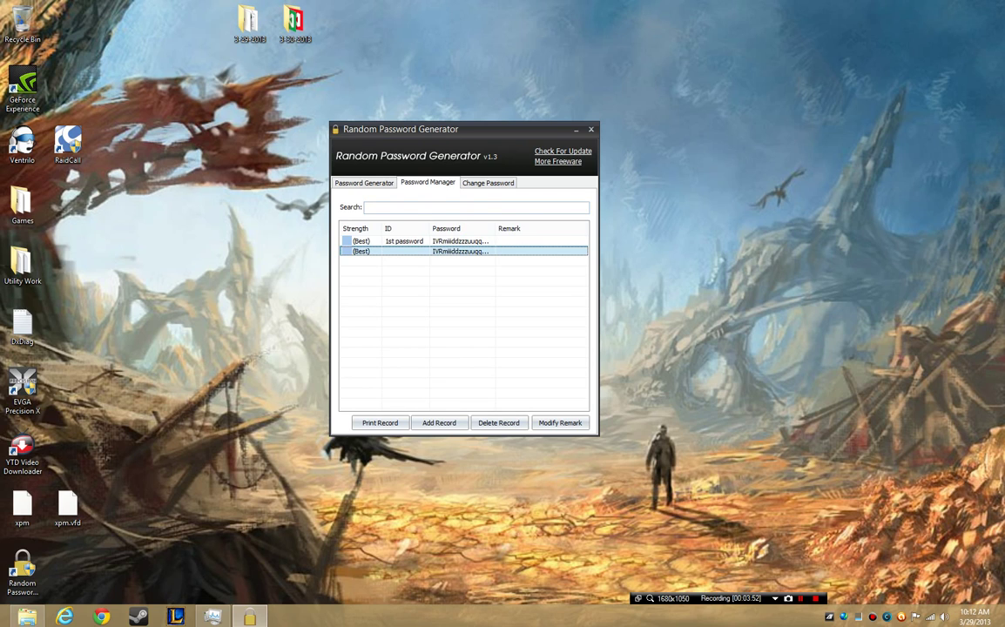
View the form for changing the program password and put the cursor in the empty Old Password field.
key("ctrl+Tab")
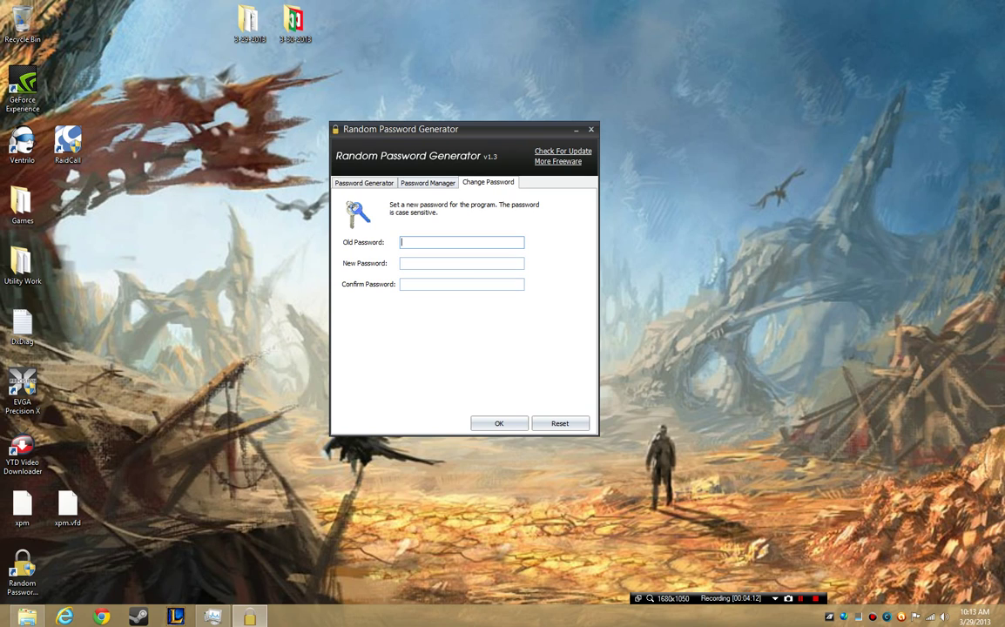
key("shift+Tab")
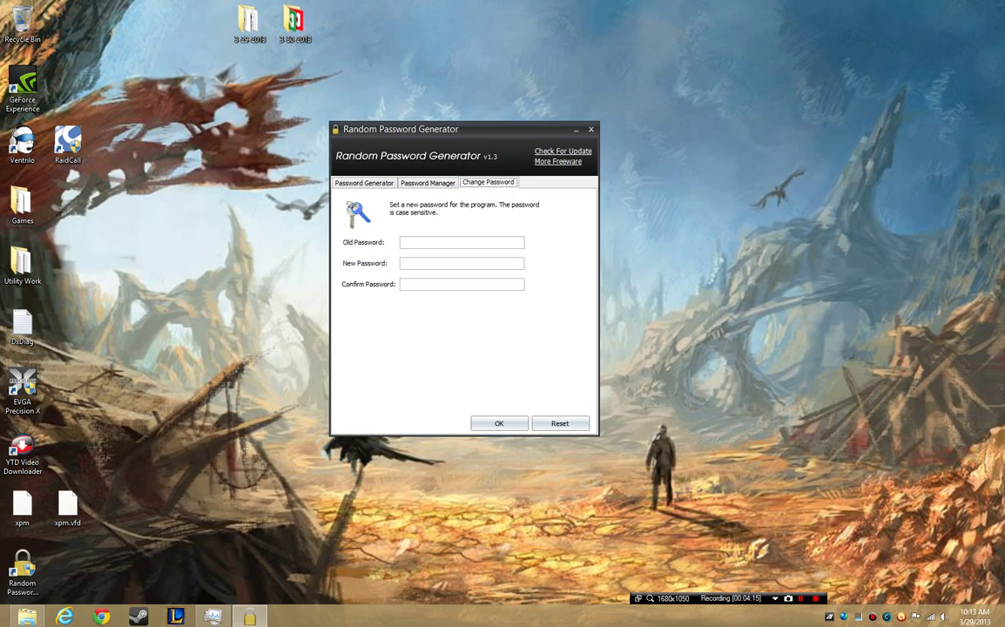
left_click_drag(756, 306, 613, 307)
left_click(487, 182)
left_click(461, 243)
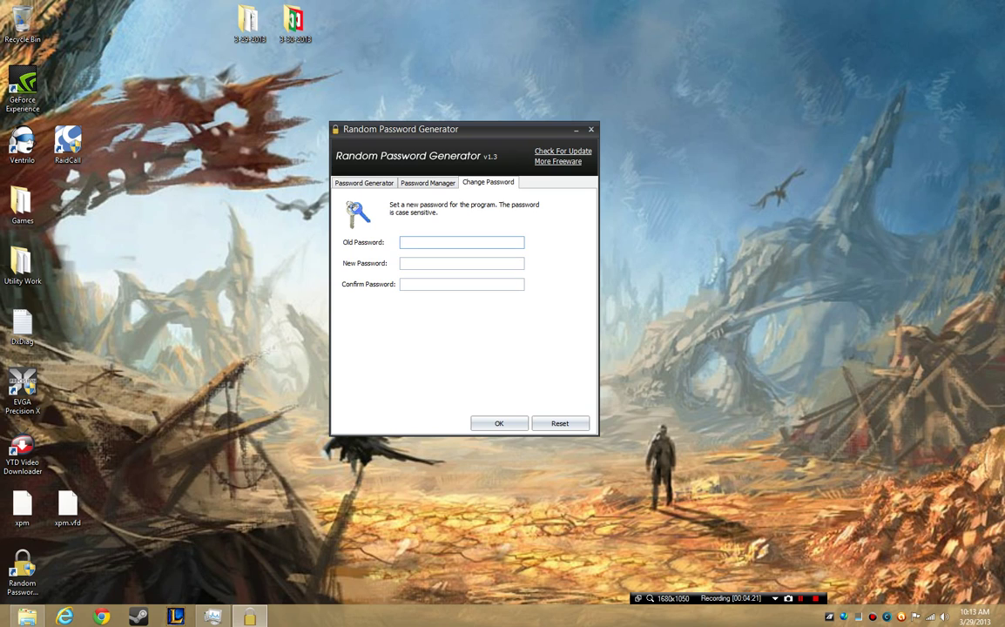